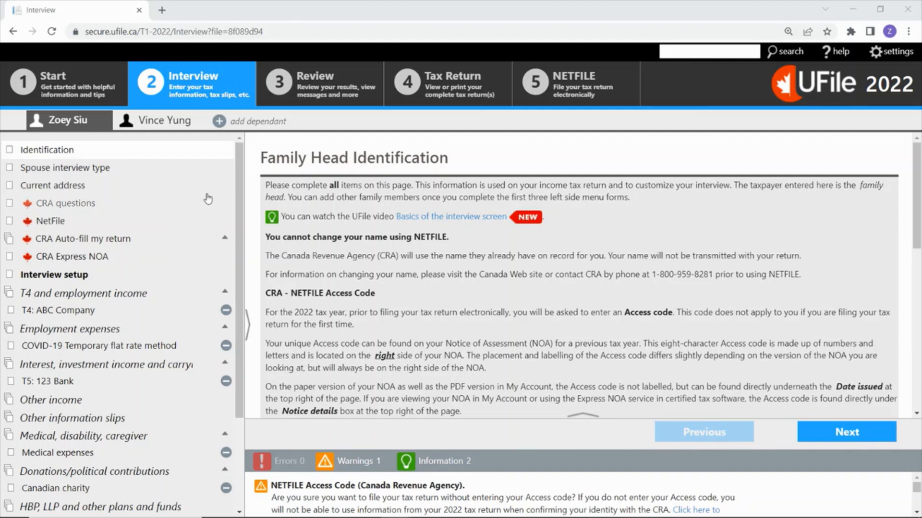
# Step: Review the family head's identification details and December 31, 2022 situation, and proceed to the spouse interview type
pyautogui.scroll(-3, 230, 288)
pyautogui.scroll(3, 229, 290)
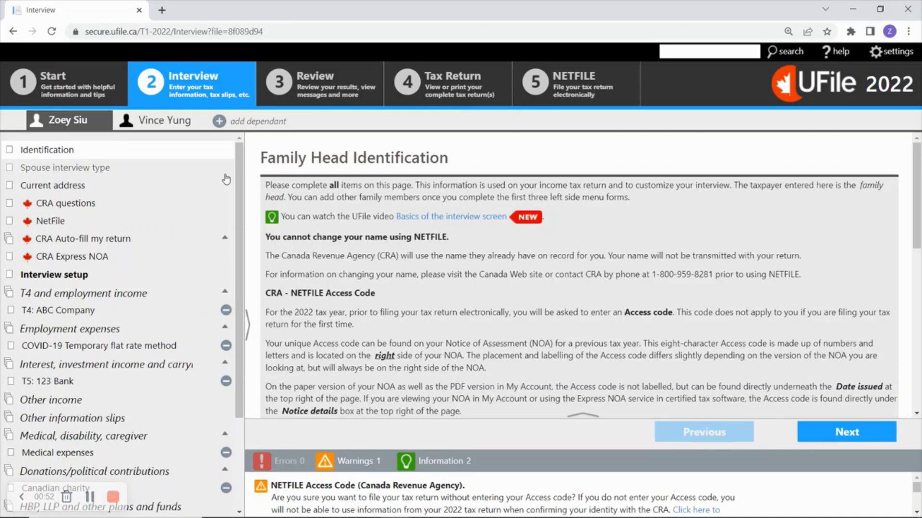
pyautogui.scroll(-4, 643, 252)
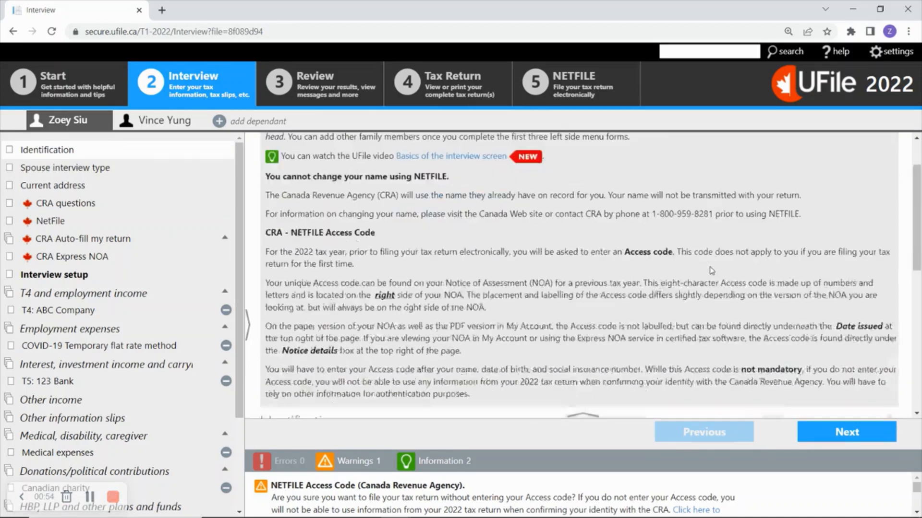
pyautogui.scroll(-1, 631, 268)
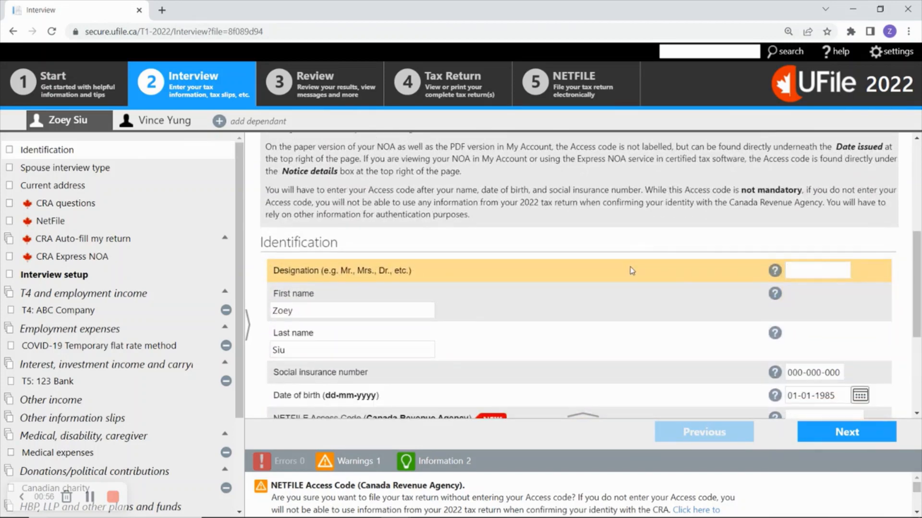
pyautogui.scroll(-1, 626, 270)
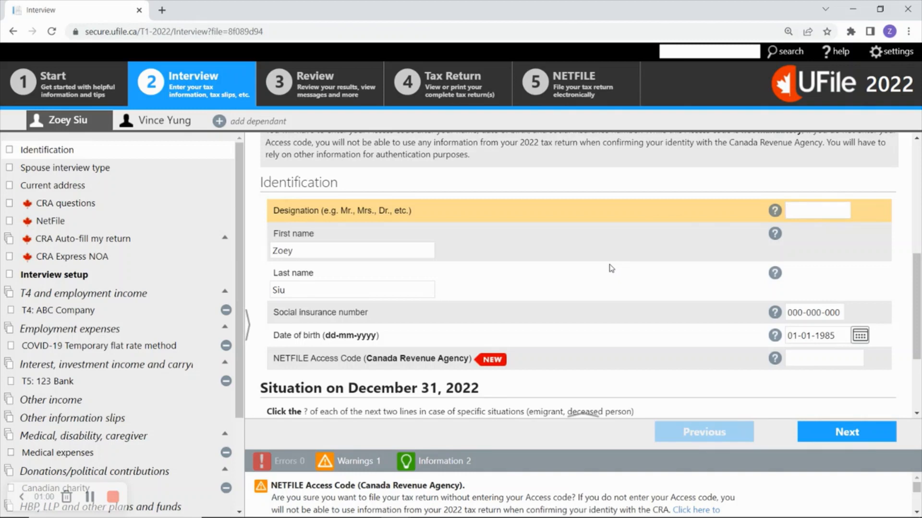
pyautogui.scroll(-2, 612, 269)
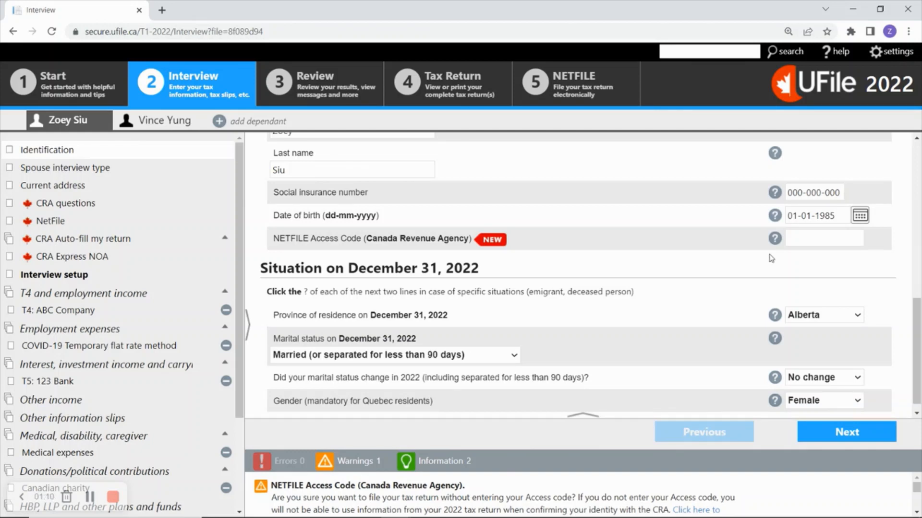
pyautogui.click(844, 238)
pyautogui.scroll(-1, 654, 280)
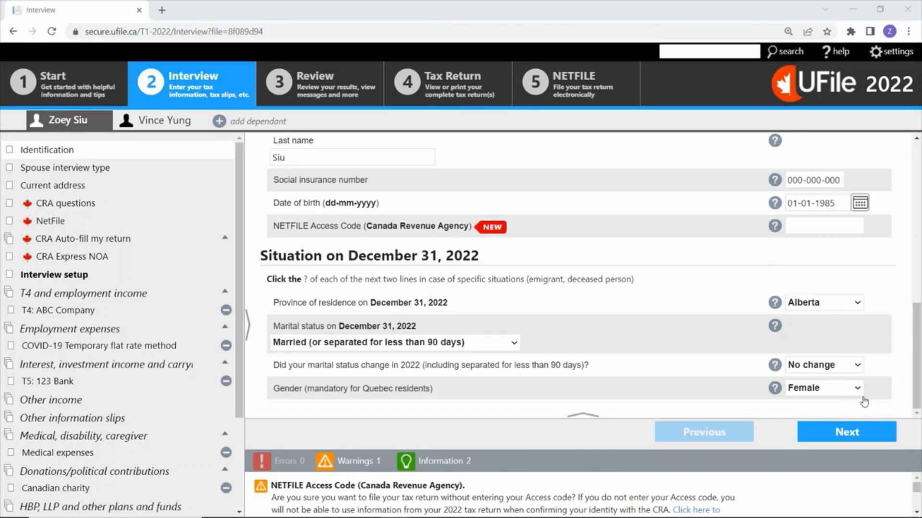
pyautogui.click(854, 436)
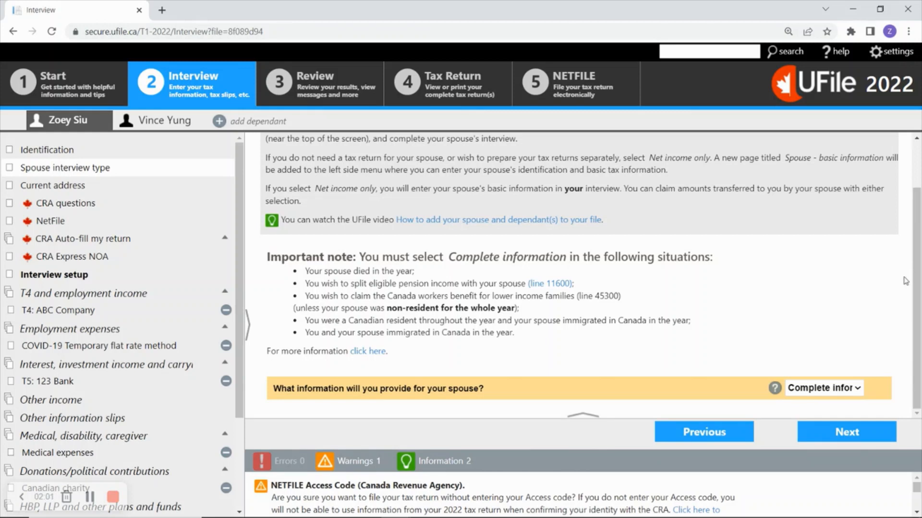
# Step: Choose Complete information (recommended) as the information provided for the spouse and proceed to the current address
pyautogui.click(857, 390)
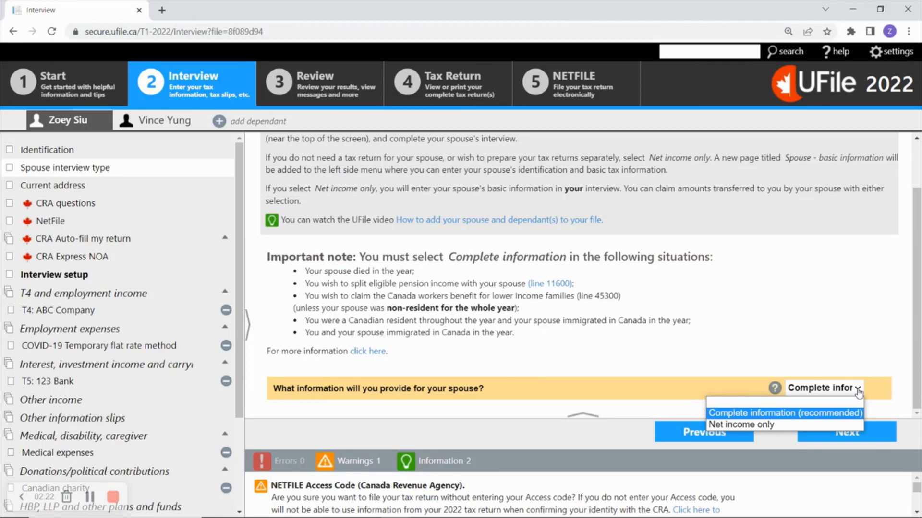
pyautogui.click(846, 414)
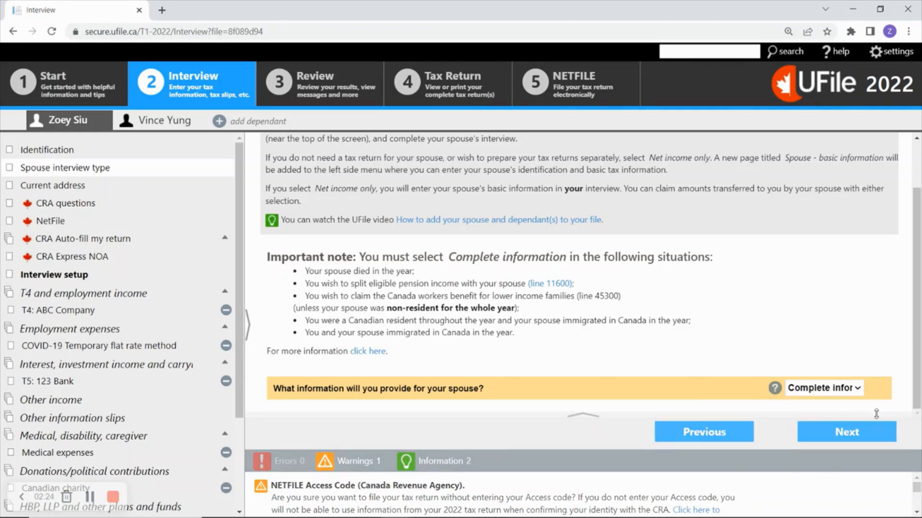
pyautogui.click(859, 438)
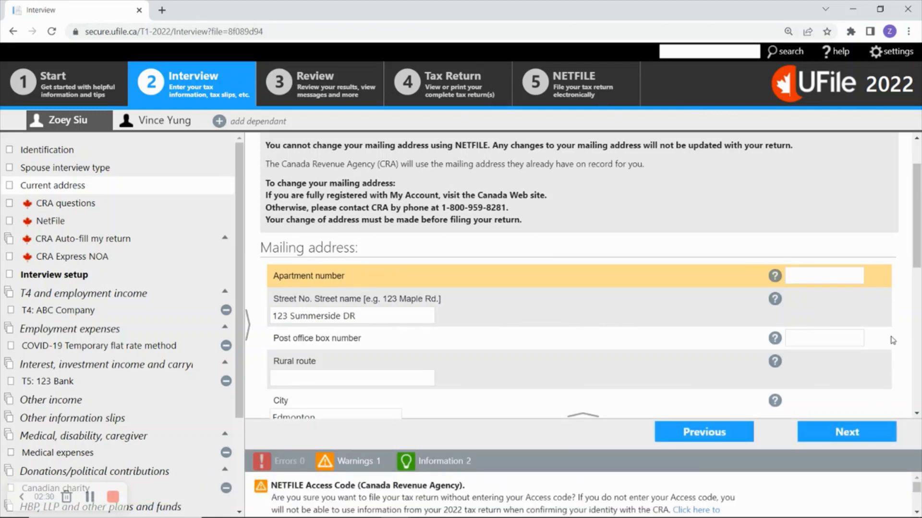
# Step: Review the mailing address, residence information and telephone numbers, and proceed to the CRA questions
pyautogui.scroll(-1, 892, 340)
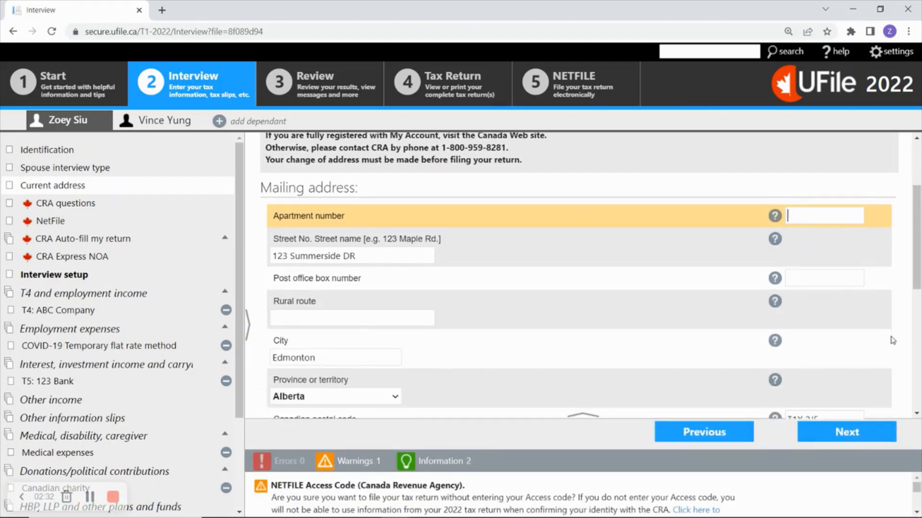
pyautogui.scroll(-1, 892, 340)
pyautogui.scroll(-3, 892, 341)
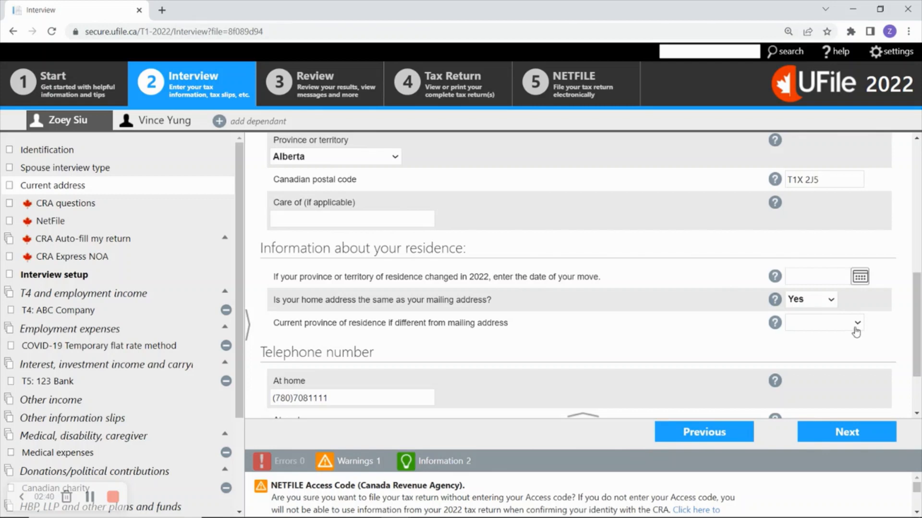
pyautogui.click(825, 276)
pyautogui.scroll(-2, 809, 326)
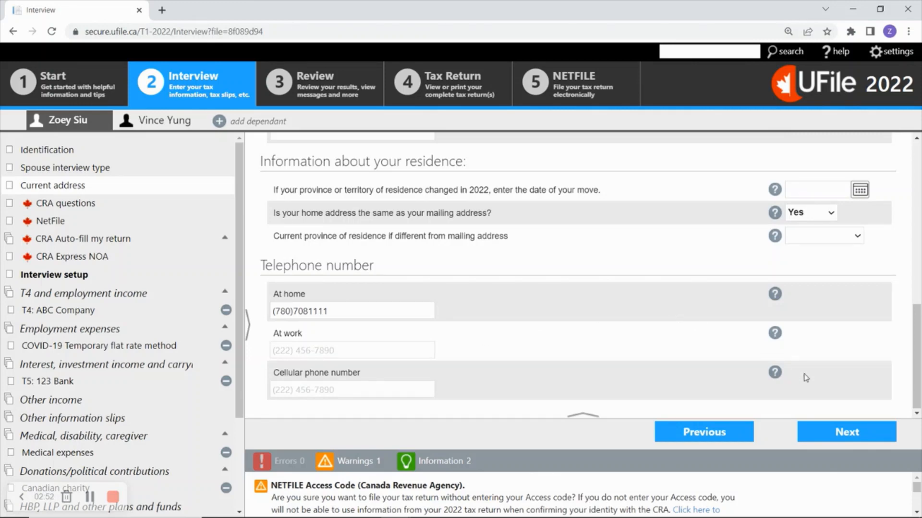
pyautogui.click(847, 436)
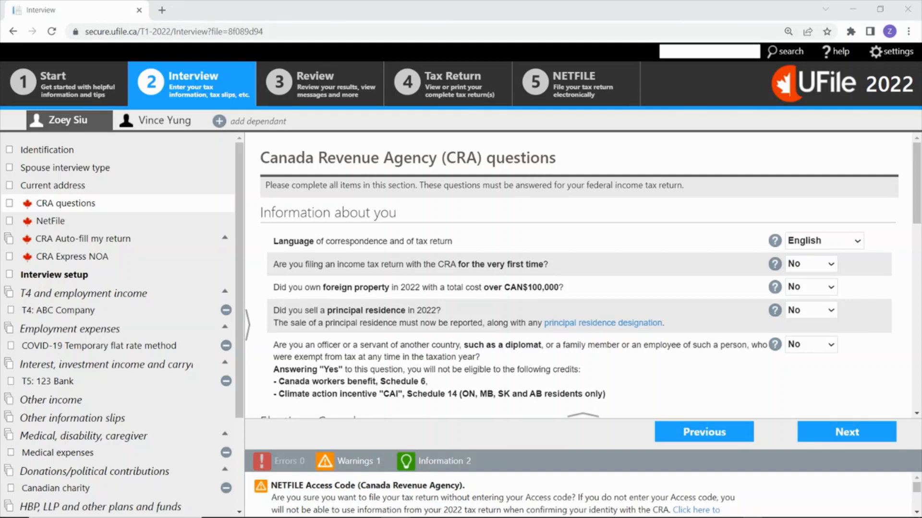
# Step: Examine the CRA questions on personal information, Elections Canada, the Climate Action Incentive and the email notification terms
pyautogui.scroll(-1, 891, 293)
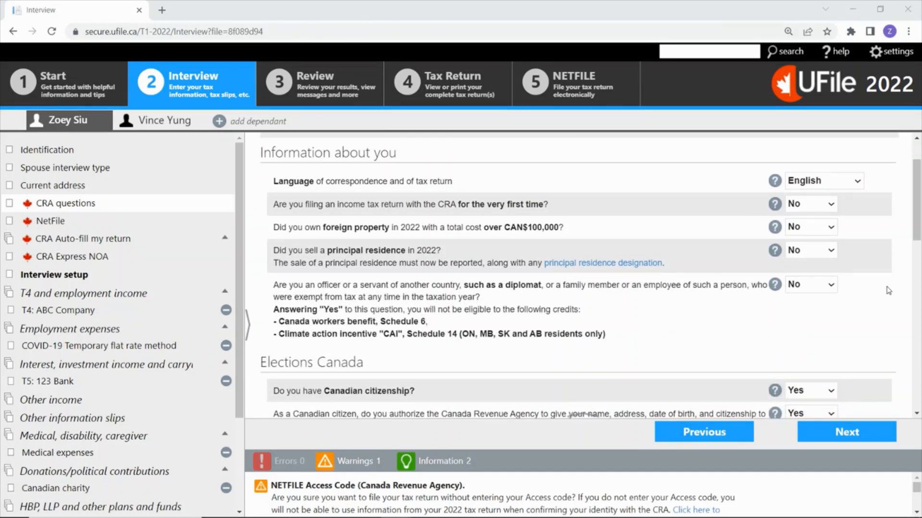
pyautogui.scroll(-1, 864, 287)
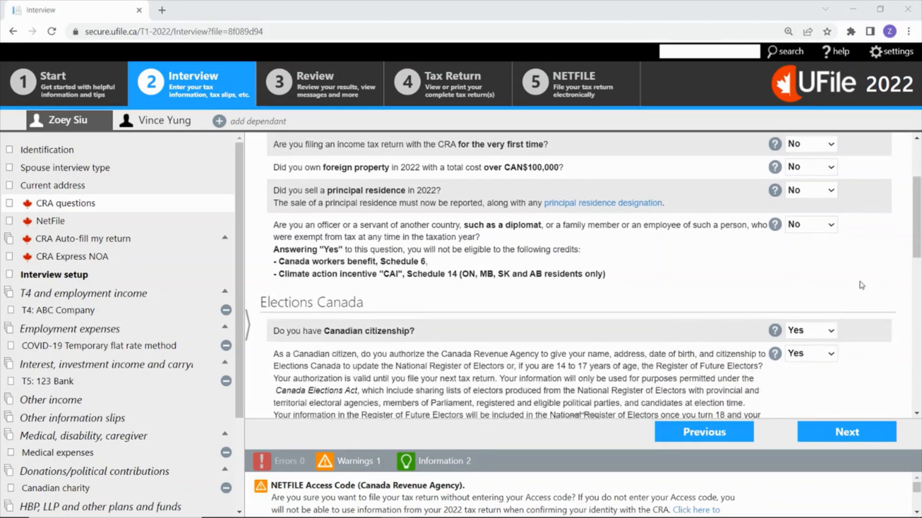
pyautogui.scroll(-1, 858, 280)
pyautogui.scroll(-5, 856, 277)
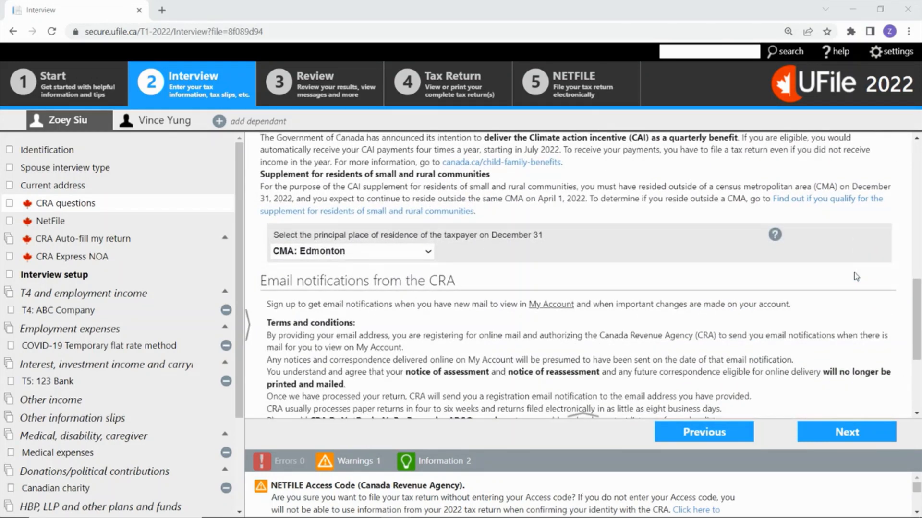
pyautogui.scroll(2, 856, 277)
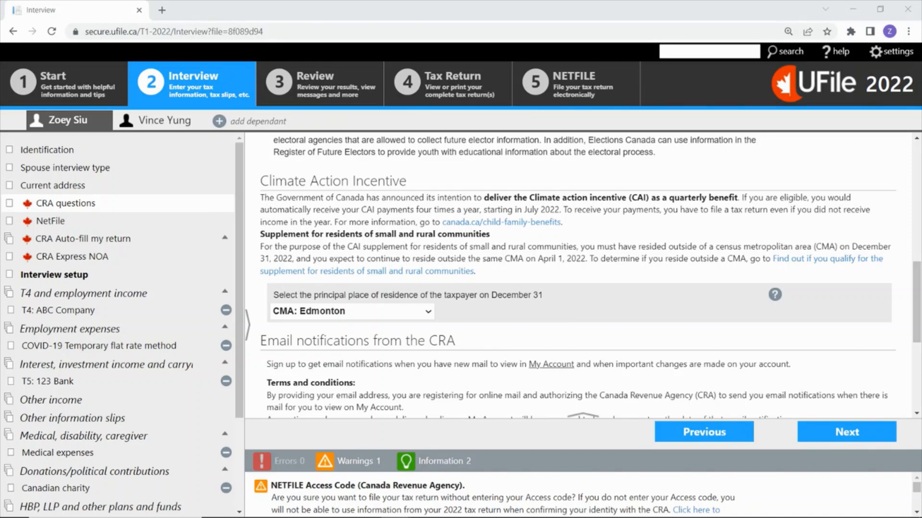
pyautogui.scroll(-3, 901, 294)
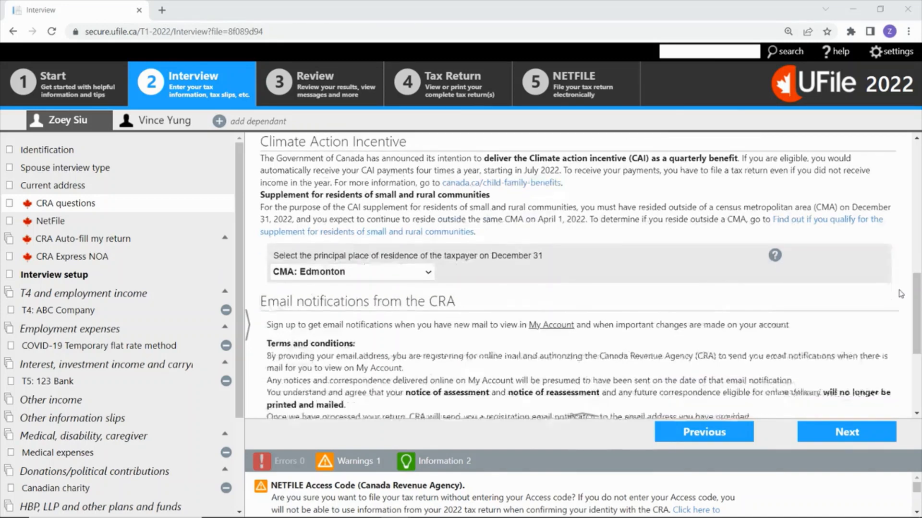
pyautogui.scroll(-2, 900, 293)
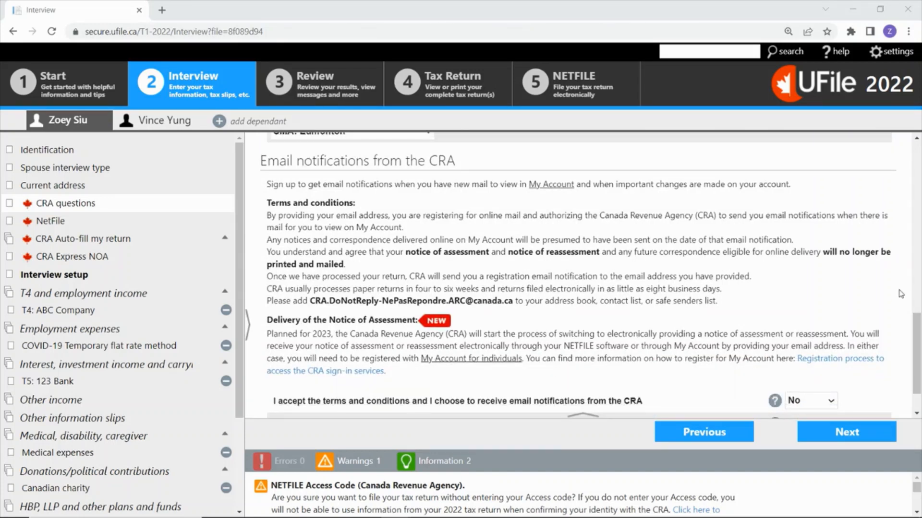
pyautogui.scroll(-2, 900, 294)
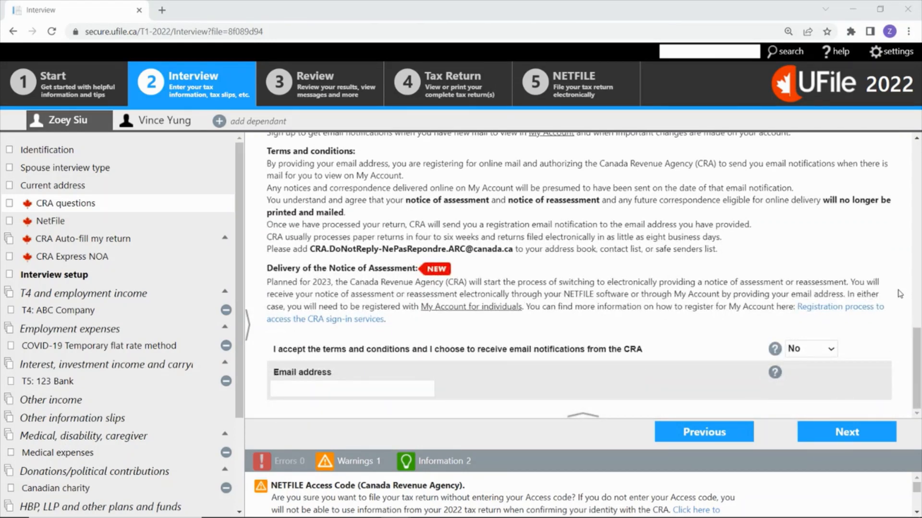
# Step: Answer No to receiving email notifications from the CRA and proceed to the NetFile page
pyautogui.click(834, 357)
pyautogui.click(833, 357)
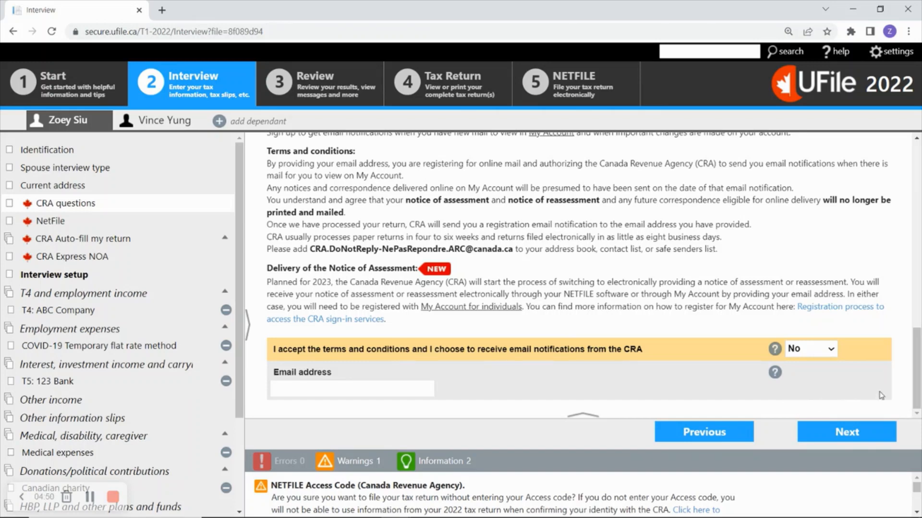
pyautogui.click(860, 438)
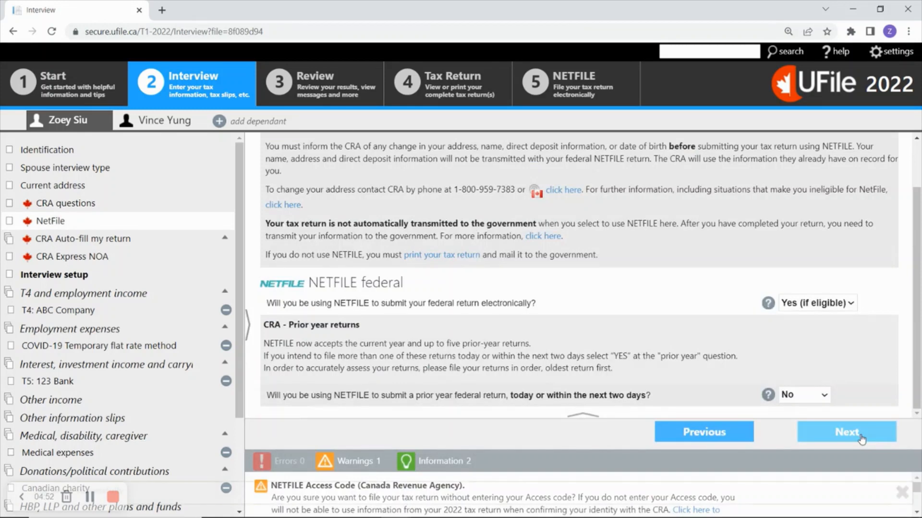
# Step: Choose Yes (if eligible) for using NETFILE to submit the federal return electronically
pyautogui.scroll(2, 847, 391)
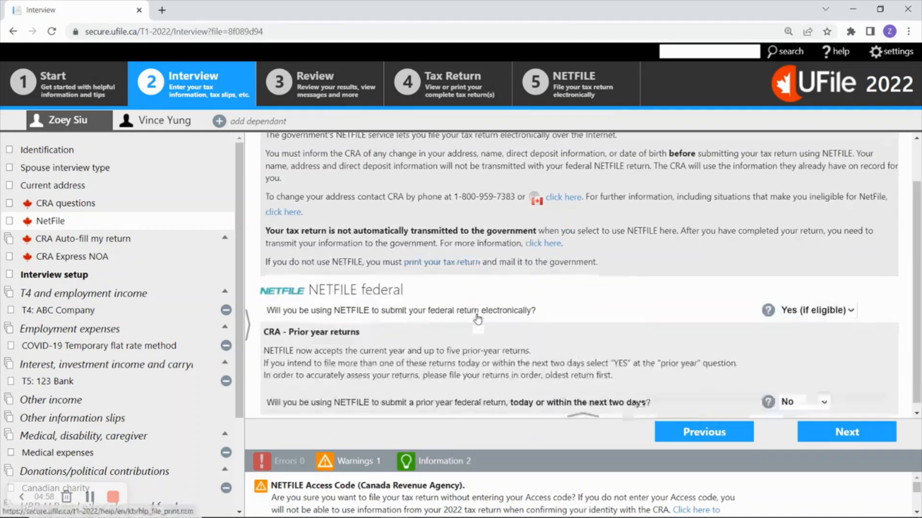
pyautogui.scroll(-1, 474, 311)
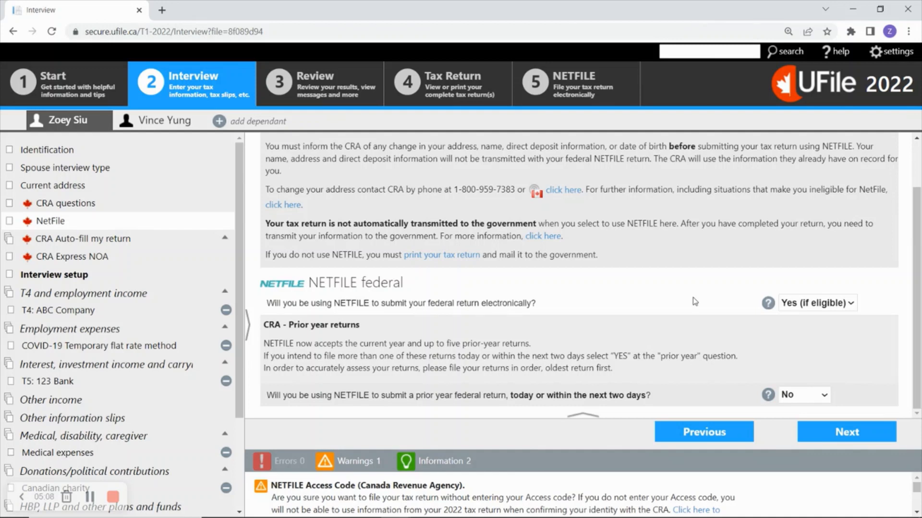
pyautogui.click(847, 303)
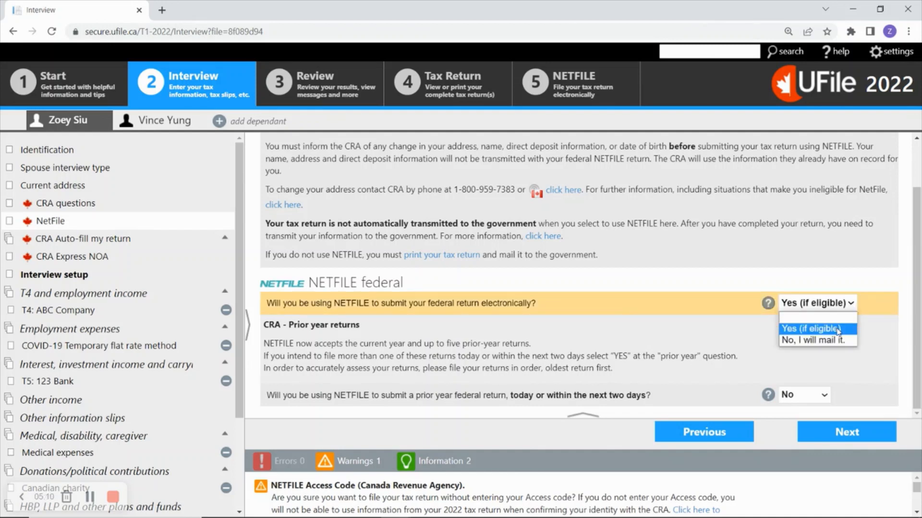
pyautogui.click(837, 330)
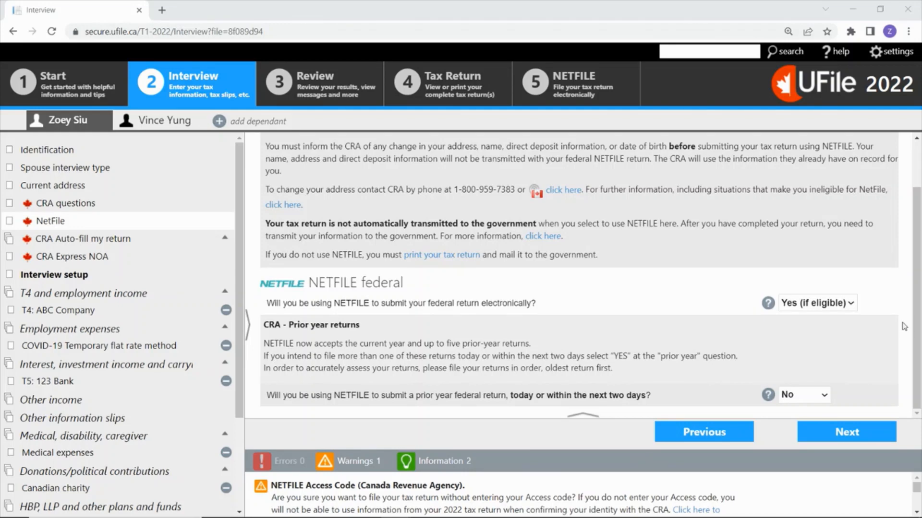
# Step: Proceed through the CRA Auto-fill my return and CRA Express NOA pages to Interview setup
pyautogui.click(868, 433)
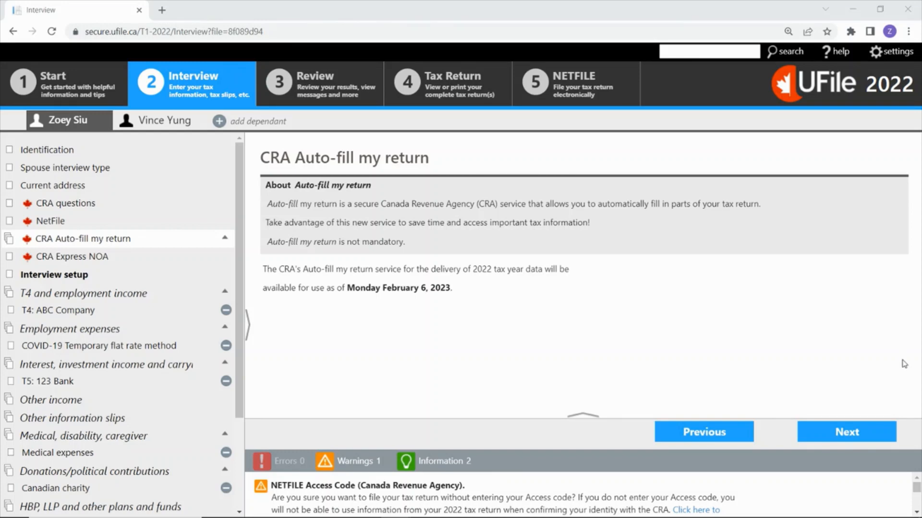
pyautogui.click(881, 431)
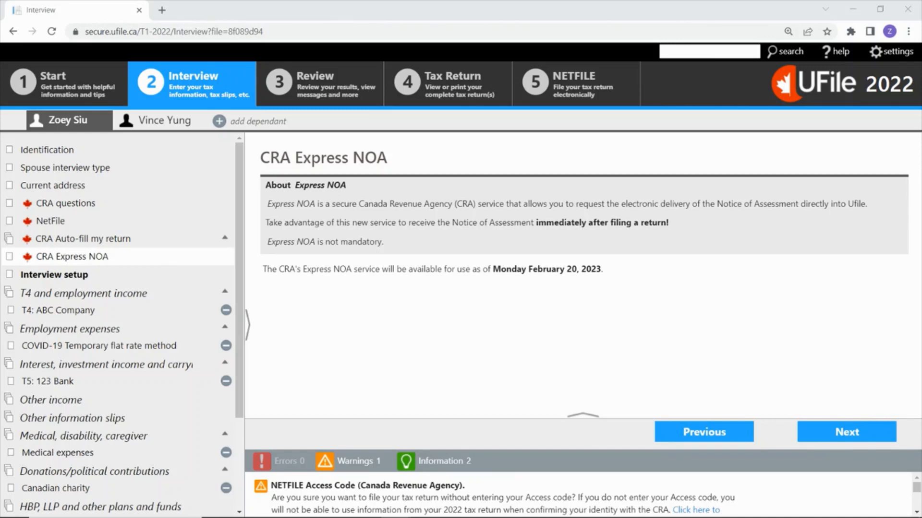
pyautogui.click(882, 433)
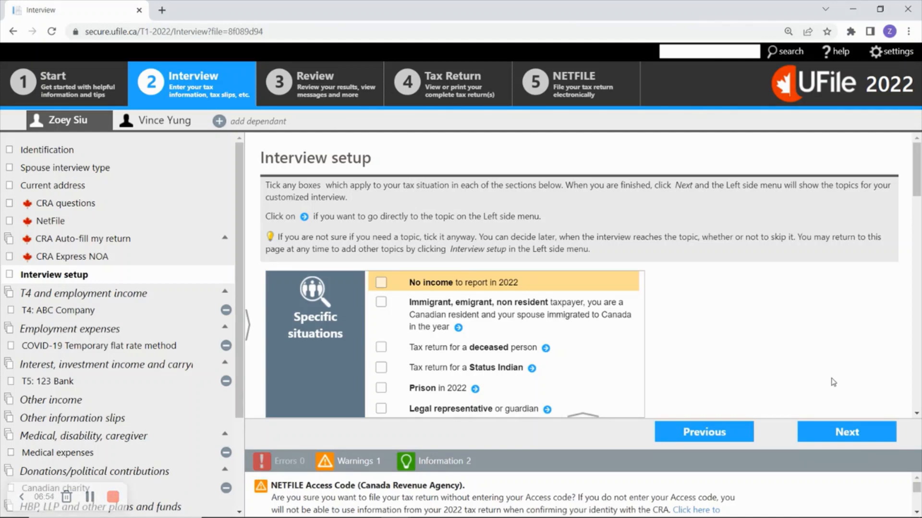
# Step: Examine the Interview setup topics from Specific situations through Other topics, and proceed to T4 and employment income
pyautogui.scroll(-3, 833, 358)
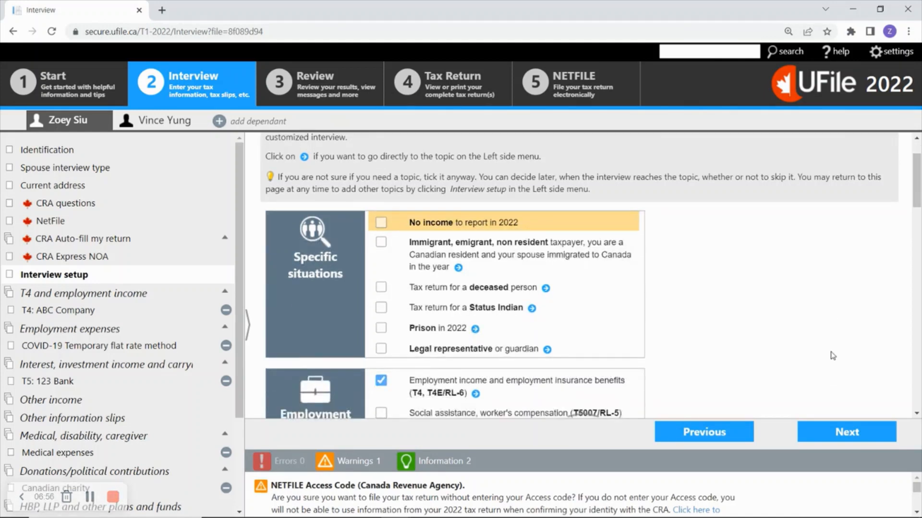
pyautogui.scroll(-3, 833, 356)
pyautogui.scroll(5, 834, 356)
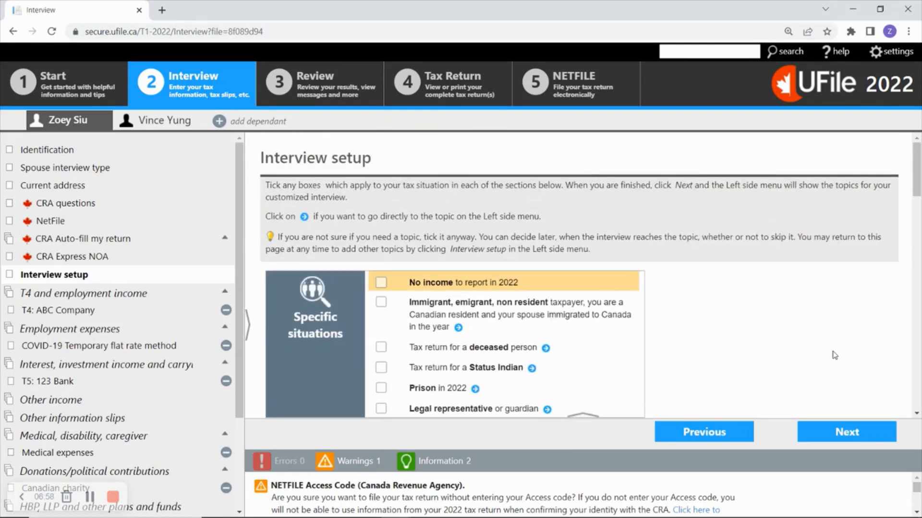
pyautogui.scroll(-1, 555, 253)
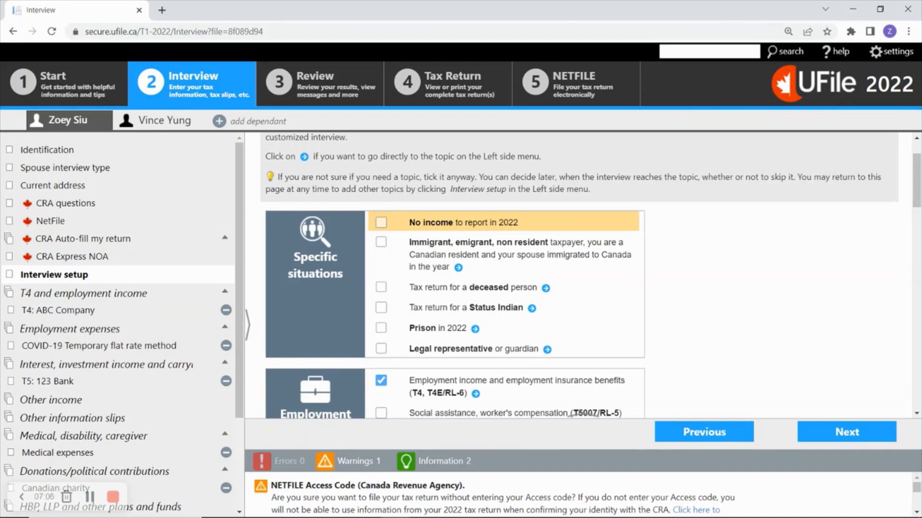
pyautogui.click(113, 497)
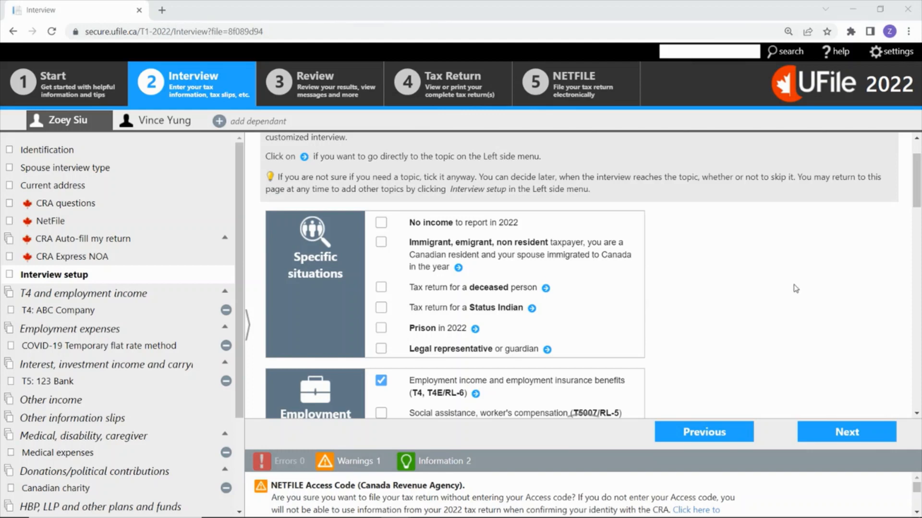
pyautogui.scroll(-3, 576, 277)
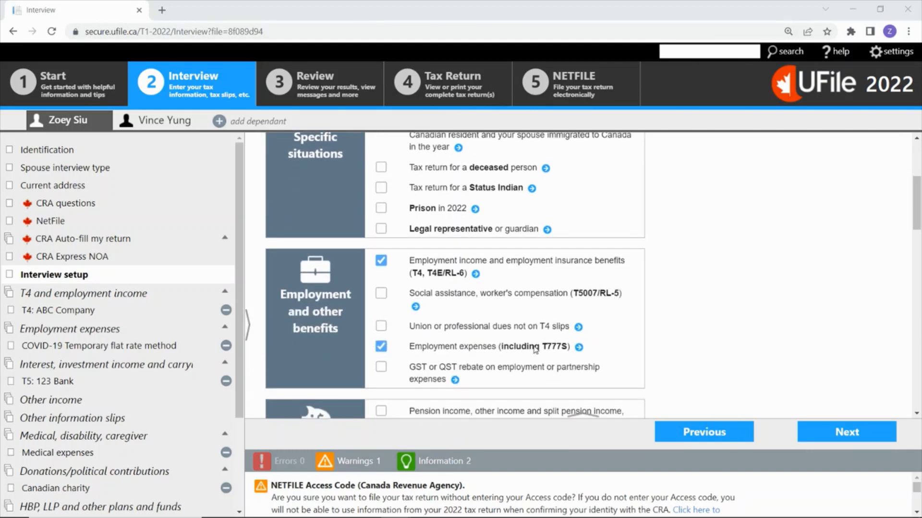
pyautogui.scroll(-3, 706, 320)
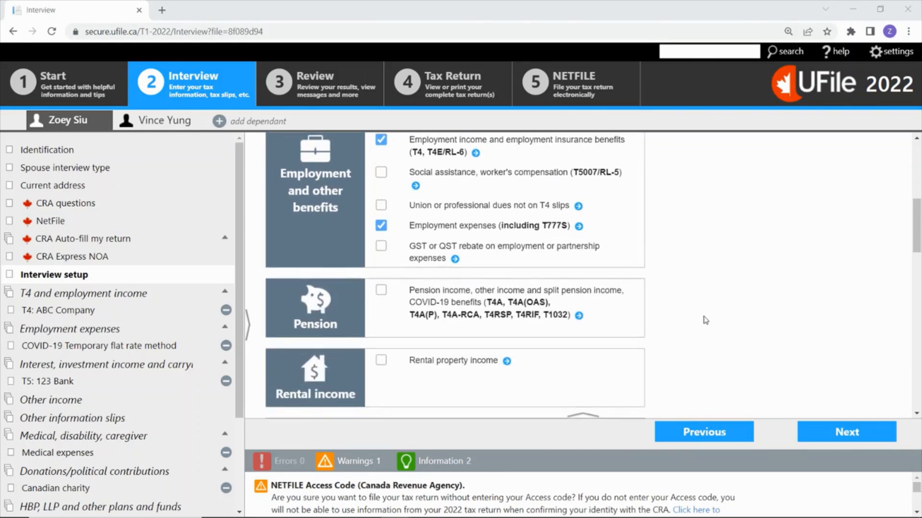
pyautogui.scroll(-3, 705, 320)
pyautogui.scroll(-7, 725, 299)
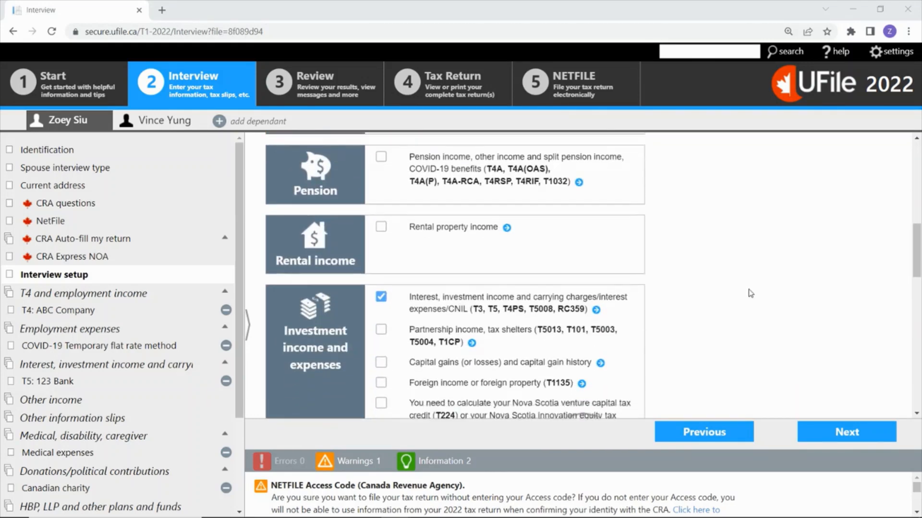
pyautogui.scroll(-2, 691, 288)
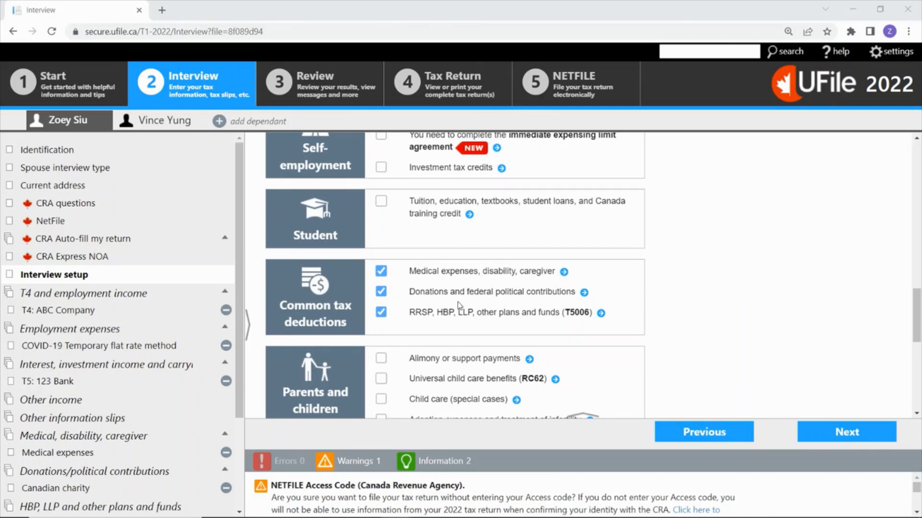
pyautogui.scroll(-6, 745, 343)
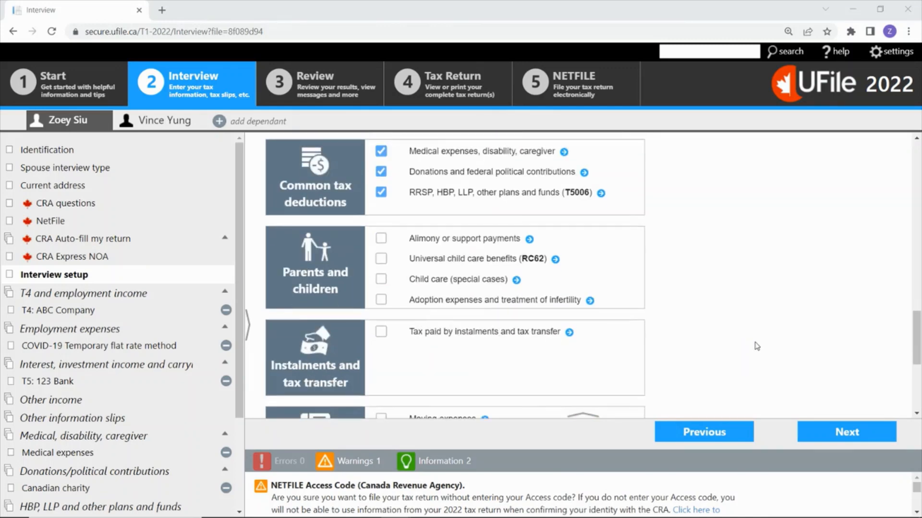
pyautogui.scroll(3, 760, 347)
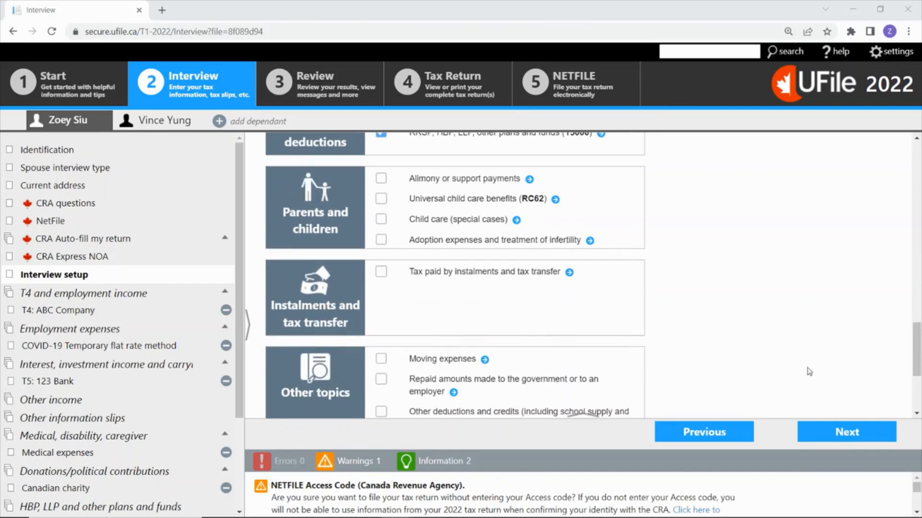
pyautogui.click(856, 432)
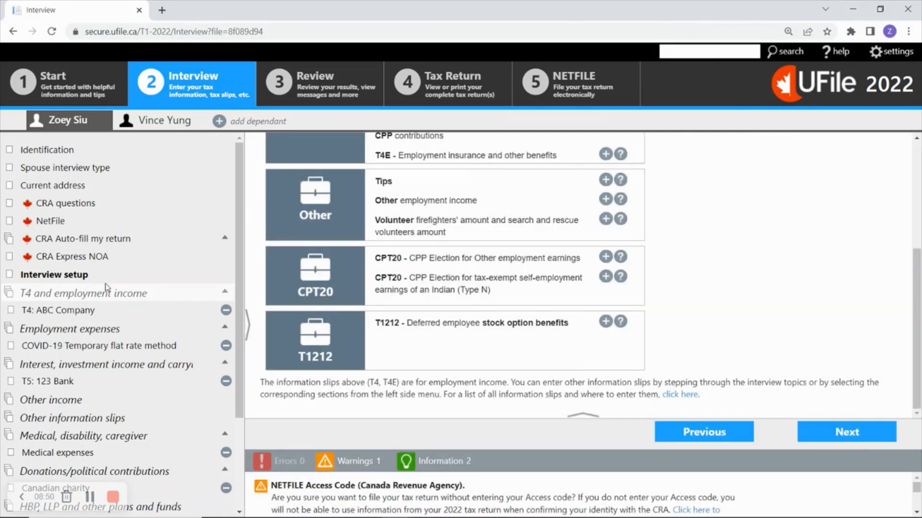
# Step: Open the ABC Company T4 slip, check its boxes from employment income through other information, and proceed to Employment expenses
pyautogui.click(113, 497)
pyautogui.scroll(4, 764, 307)
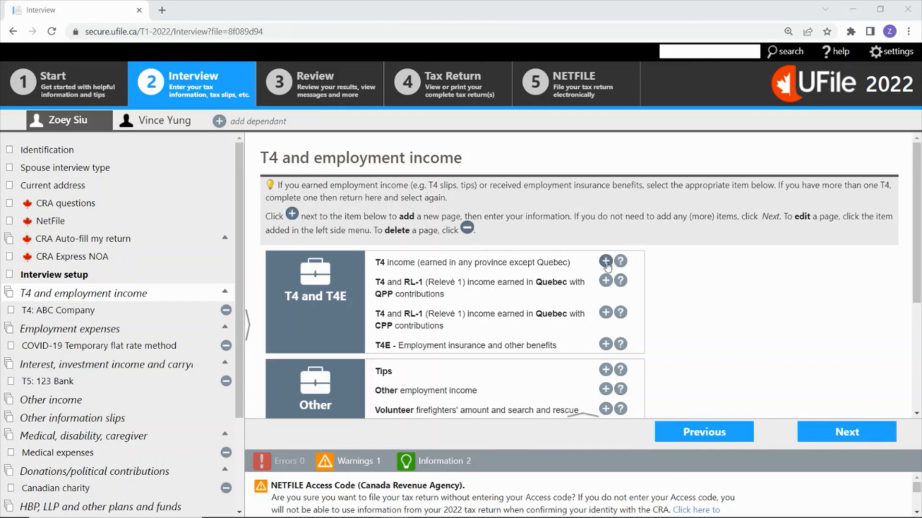
pyautogui.click(83, 313)
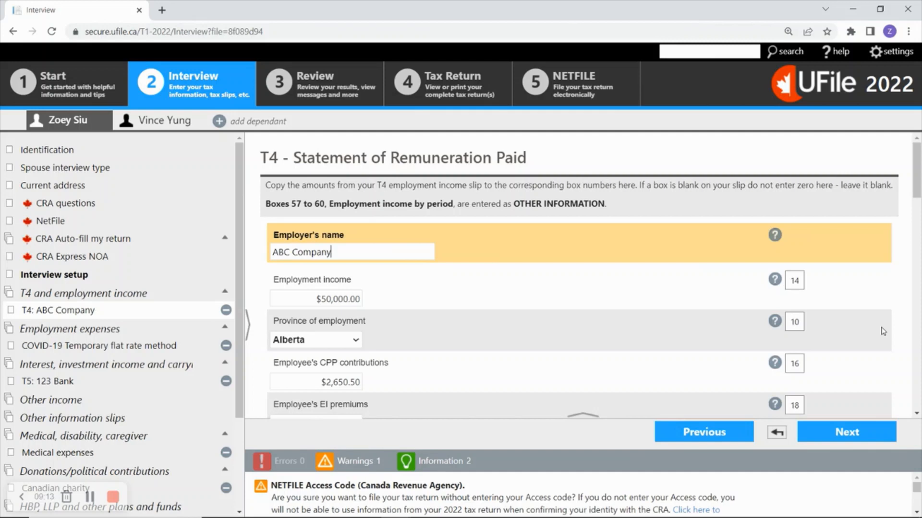
pyautogui.scroll(-3, 840, 328)
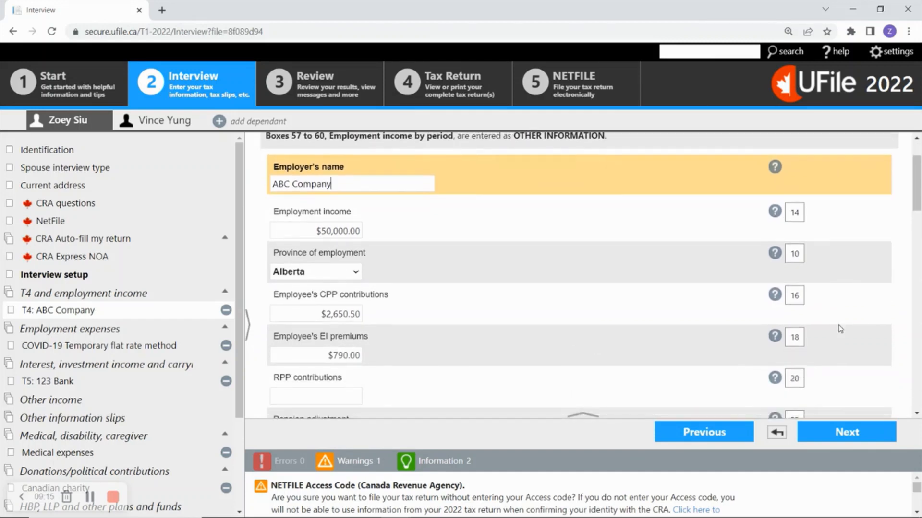
pyautogui.scroll(-1, 840, 328)
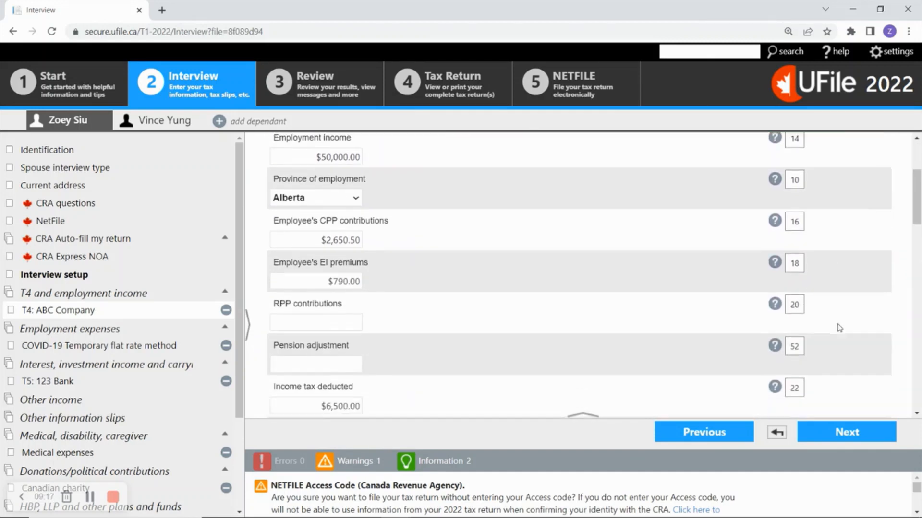
pyautogui.scroll(-1, 839, 328)
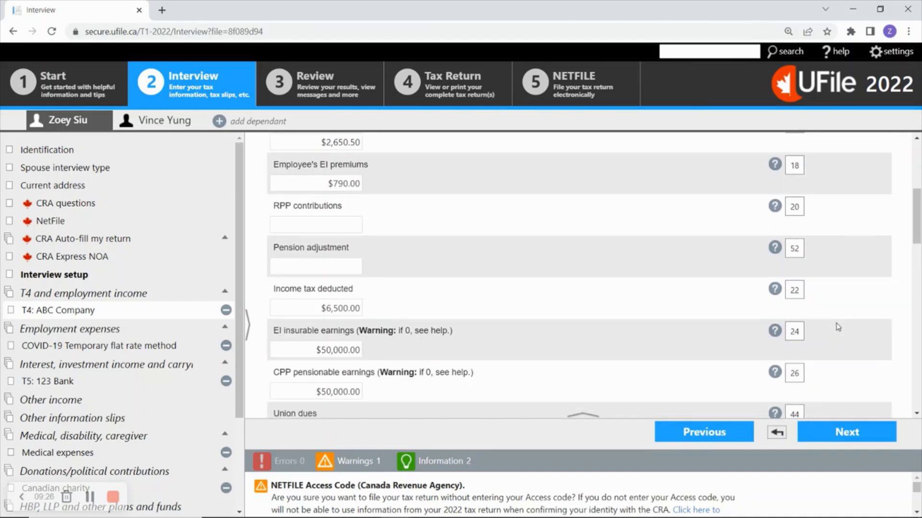
pyautogui.scroll(-3, 837, 327)
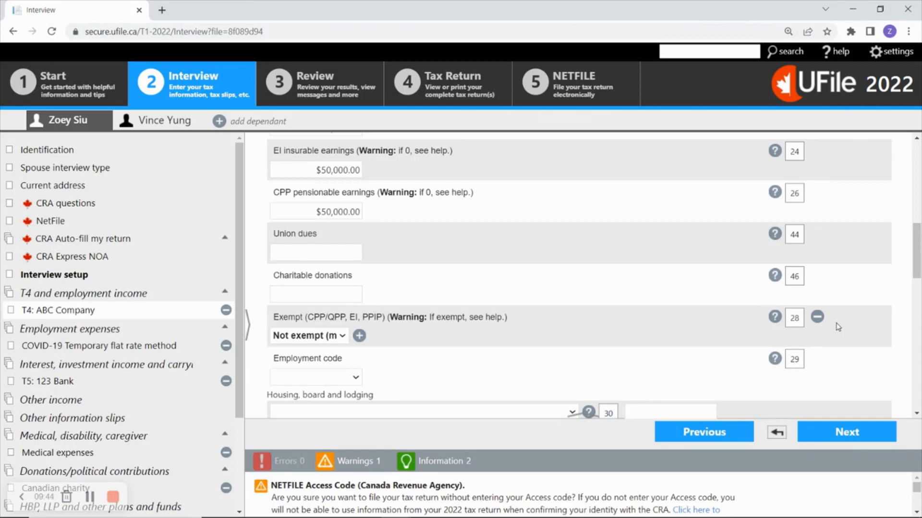
pyautogui.scroll(-15, 838, 328)
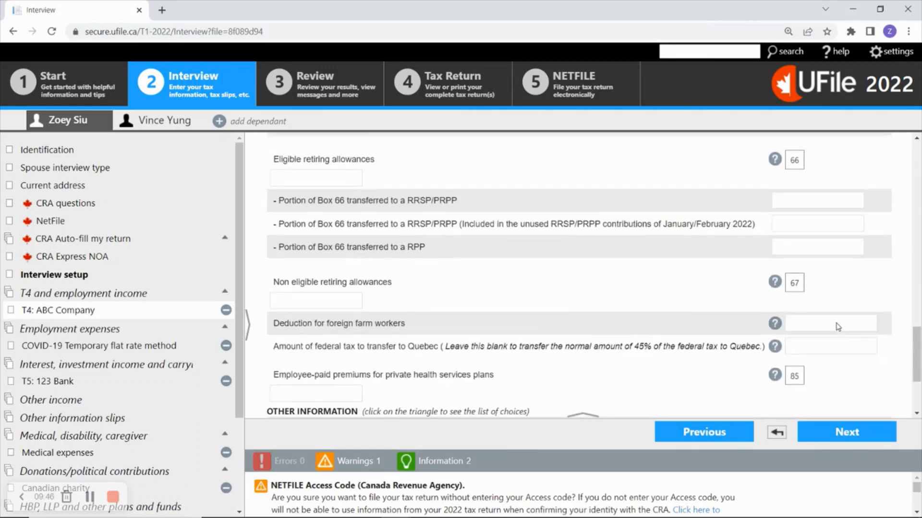
pyautogui.click(849, 436)
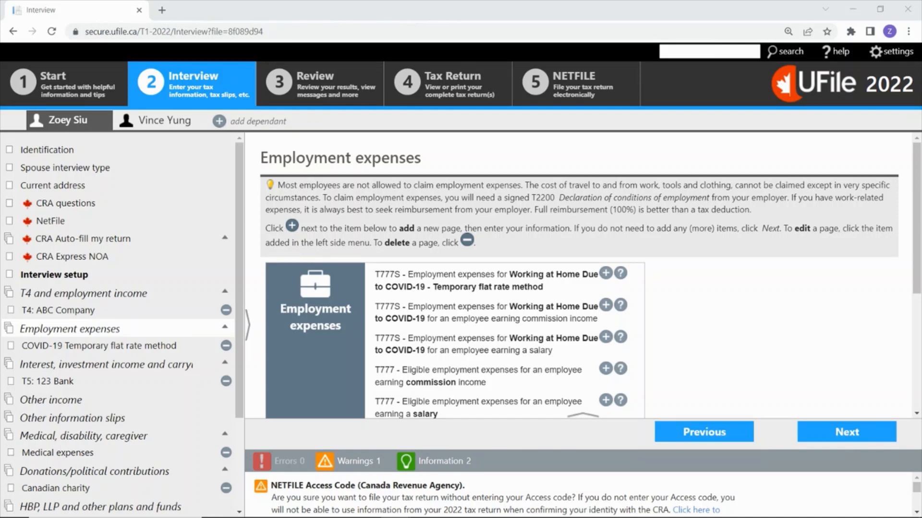
# Step: Open the COVID-19 Temporary flat rate method page, review the work-from-home questions and countable days, and proceed to investment income
pyautogui.click(169, 346)
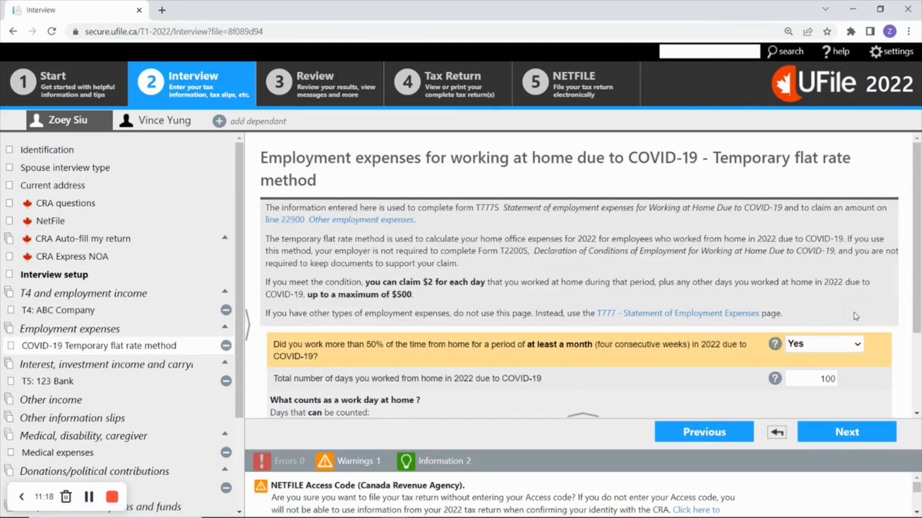
pyautogui.scroll(-1, 853, 312)
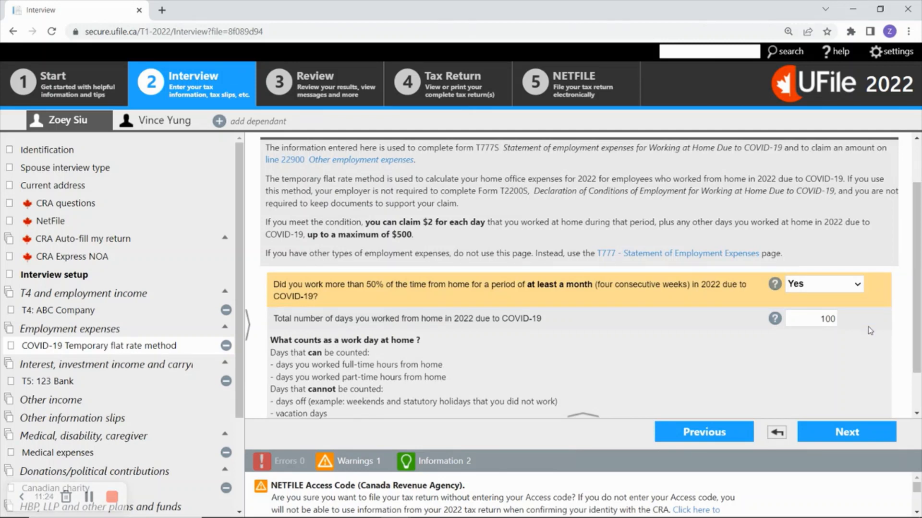
pyautogui.scroll(-1, 868, 329)
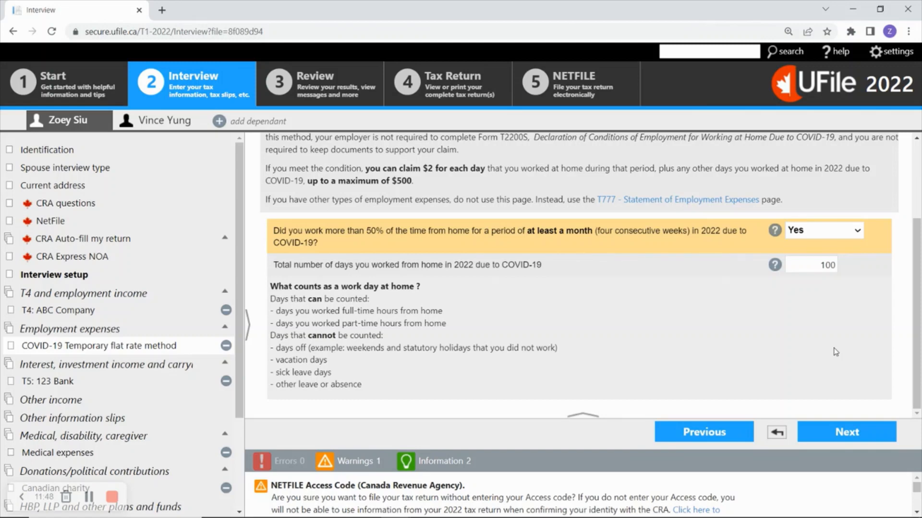
pyautogui.click(846, 431)
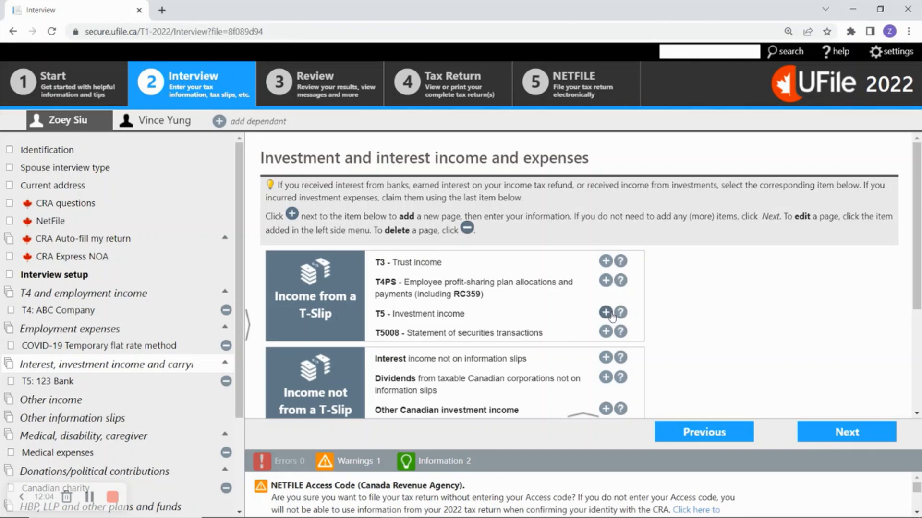
# Step: Open the 123 Bank T5 slip, review its dividend boxes and Box 13 interest from Canadian sources, and proceed to Other income
pyautogui.click(58, 382)
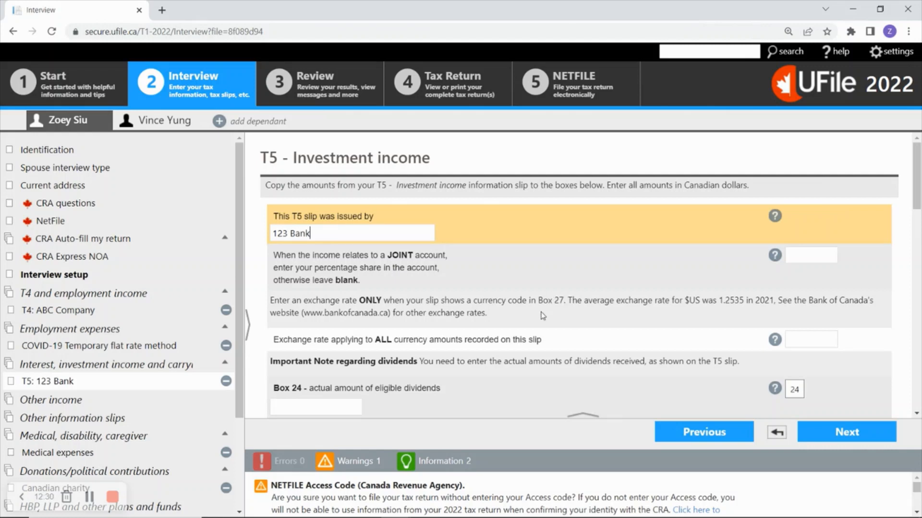
pyautogui.scroll(-1, 732, 307)
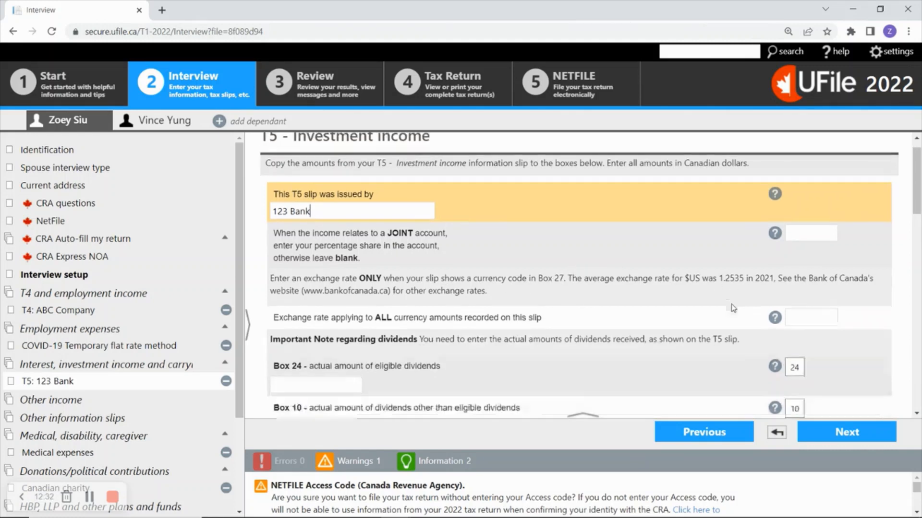
pyautogui.scroll(-5, 733, 307)
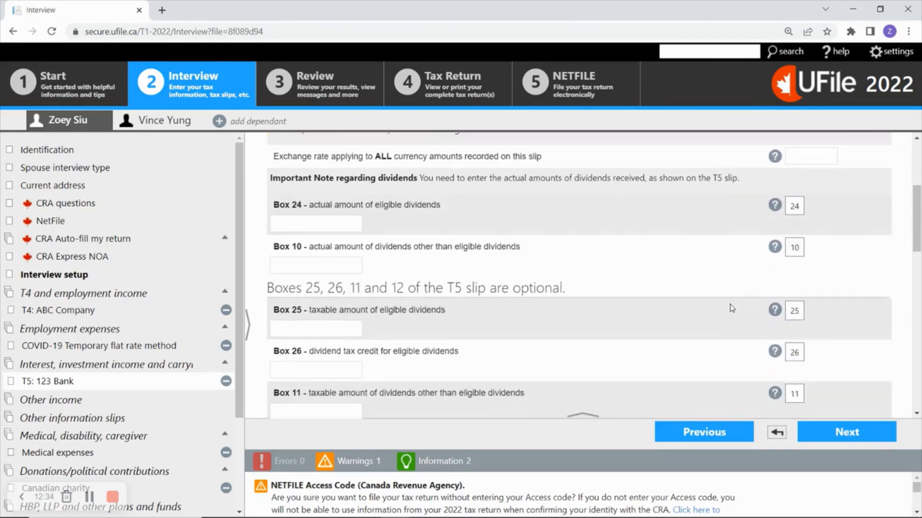
pyautogui.scroll(-2, 731, 308)
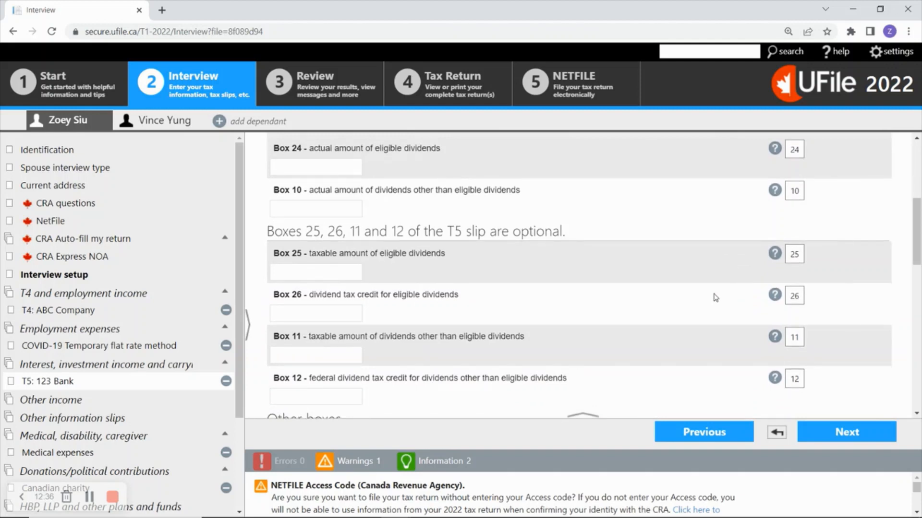
pyautogui.scroll(-4, 715, 298)
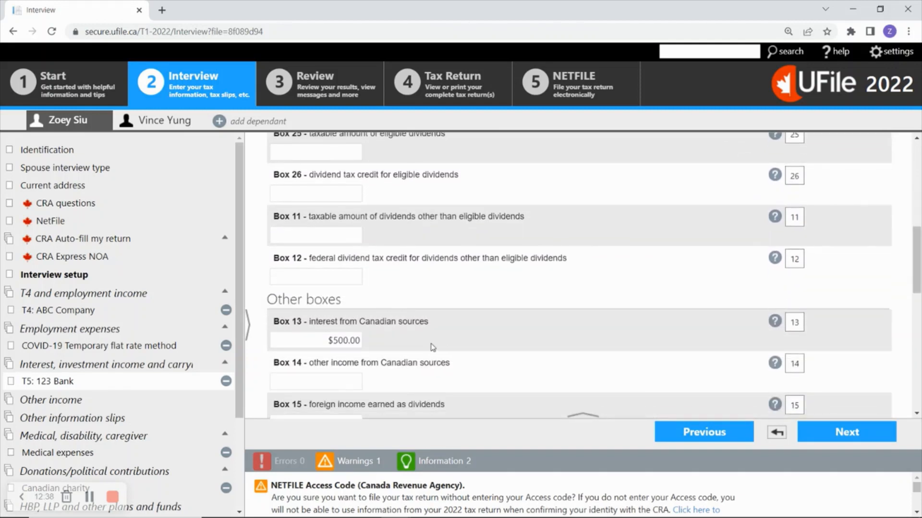
pyautogui.scroll(-2, 425, 346)
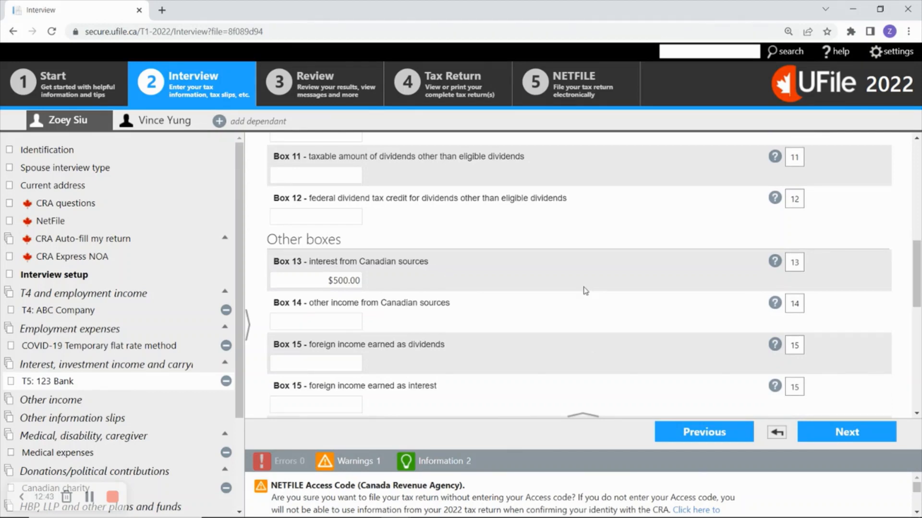
pyautogui.click(843, 432)
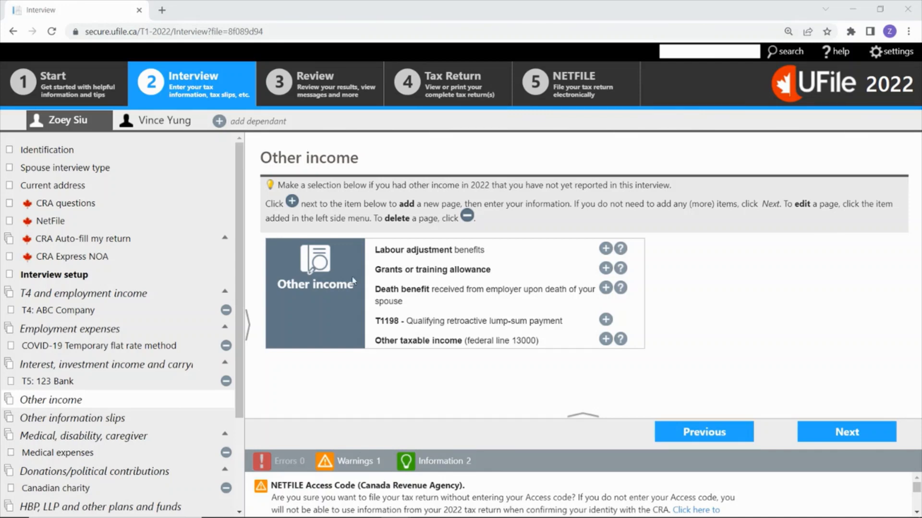
# Step: Open the RRSP contributions, limits page and review the deduction limit, unused contributions, own contributions and deduction to use in 2022
pyautogui.scroll(-1, 58, 339)
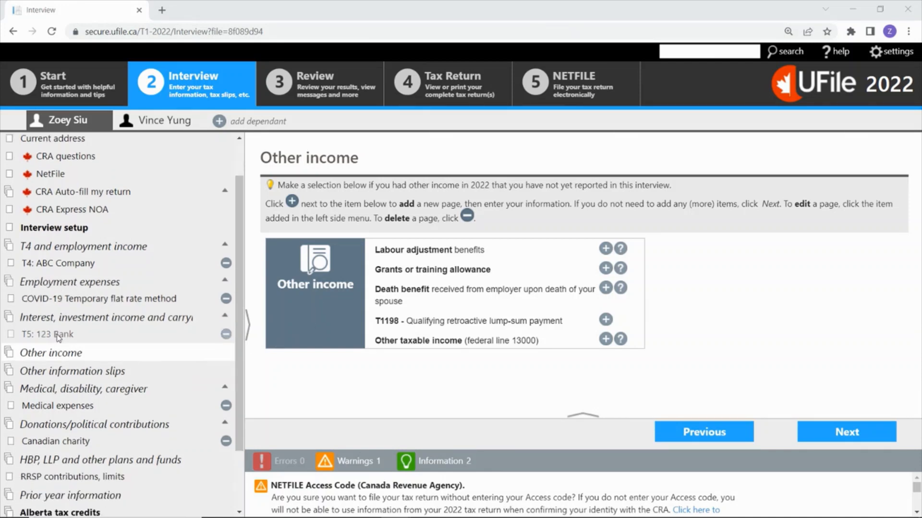
pyautogui.scroll(-2, 58, 365)
pyautogui.click(58, 405)
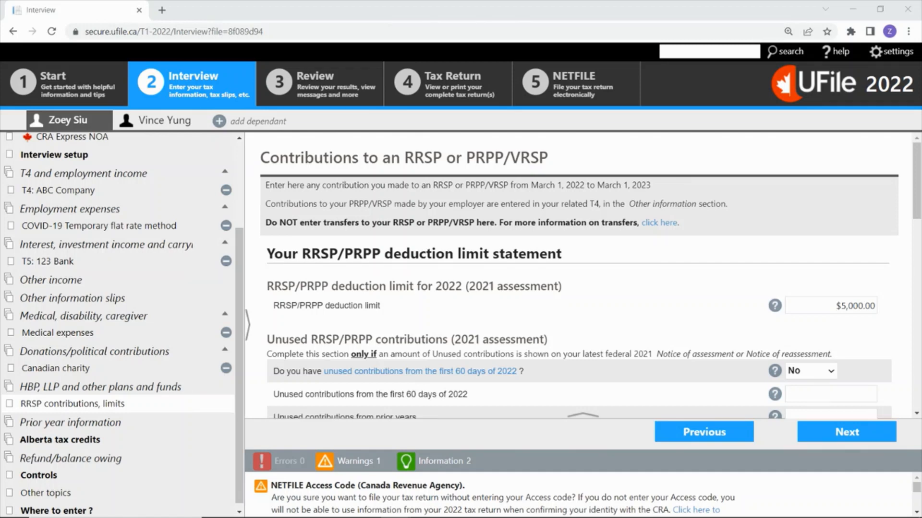
pyautogui.scroll(-1, 763, 260)
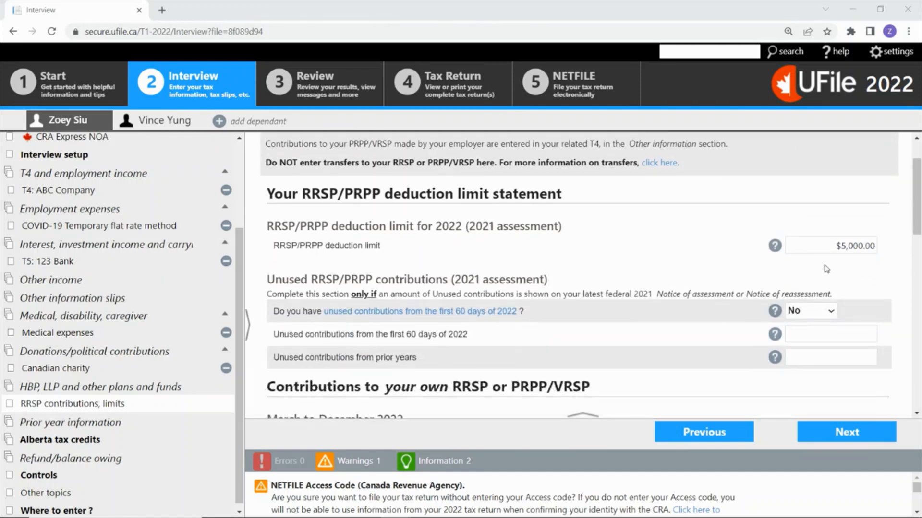
pyautogui.scroll(-3, 826, 268)
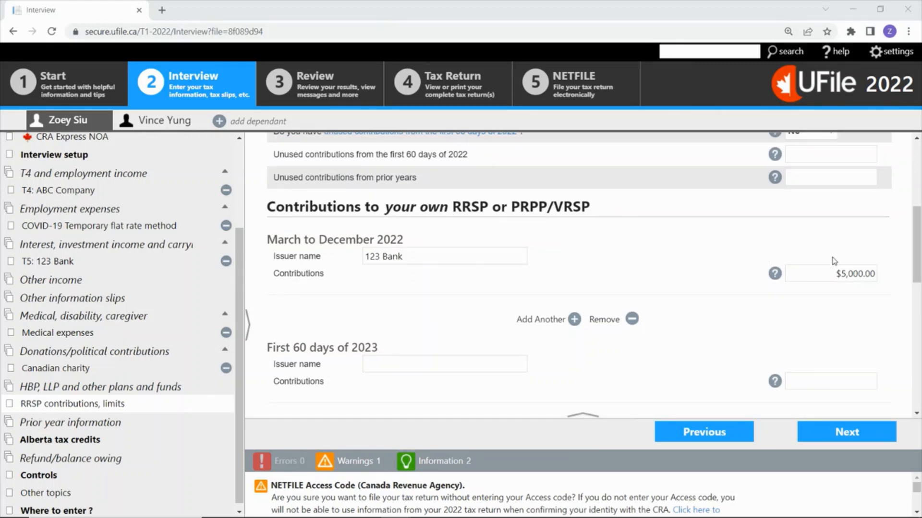
pyautogui.scroll(-8, 834, 261)
pyautogui.scroll(-2, 826, 267)
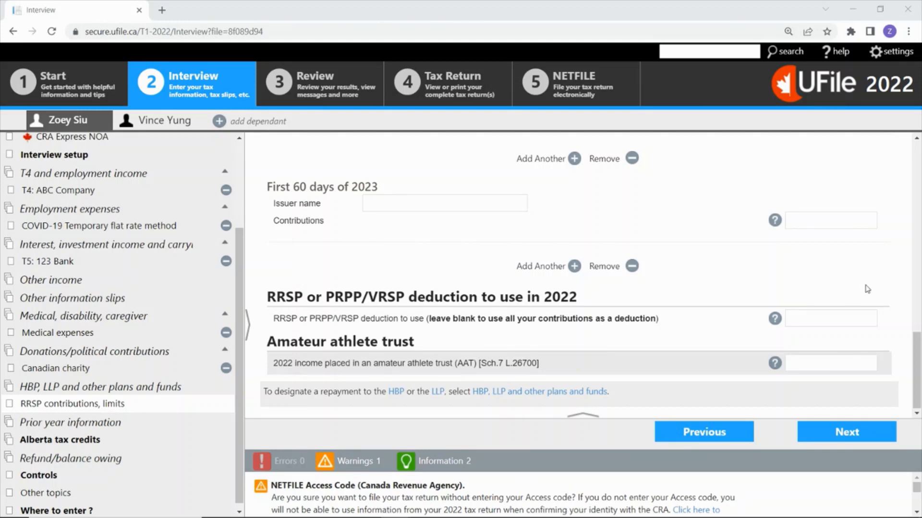
# Step: Open the Canadian charity page under donations, review the amount, organization and nature of donation, and proceed to HBP, LLP and other plans
pyautogui.click(847, 432)
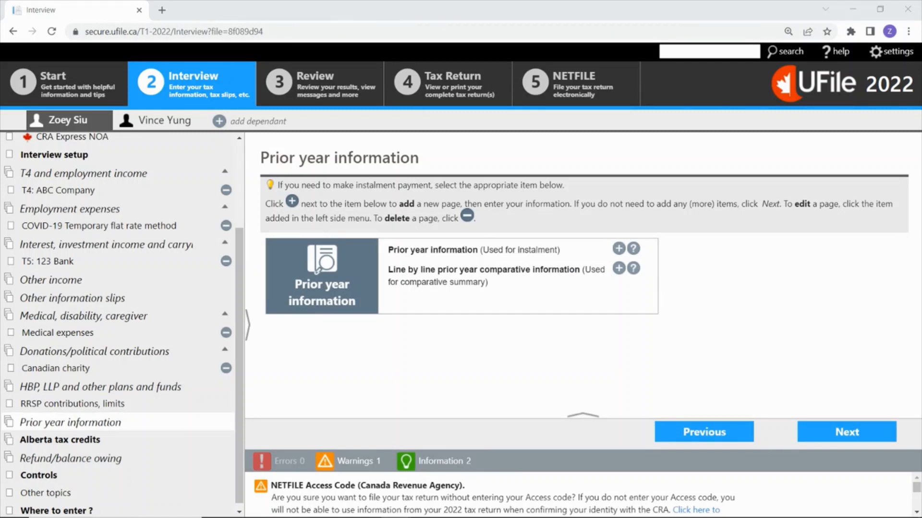
pyautogui.click(111, 355)
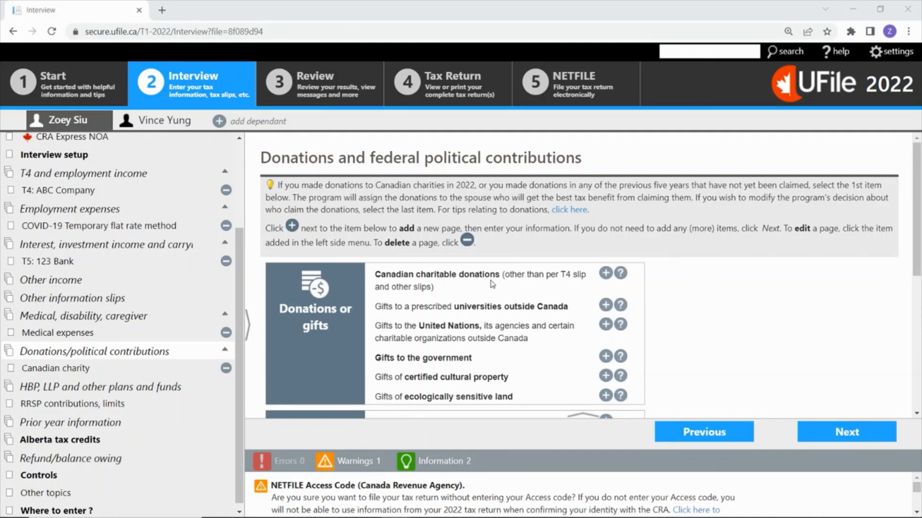
pyautogui.click(55, 368)
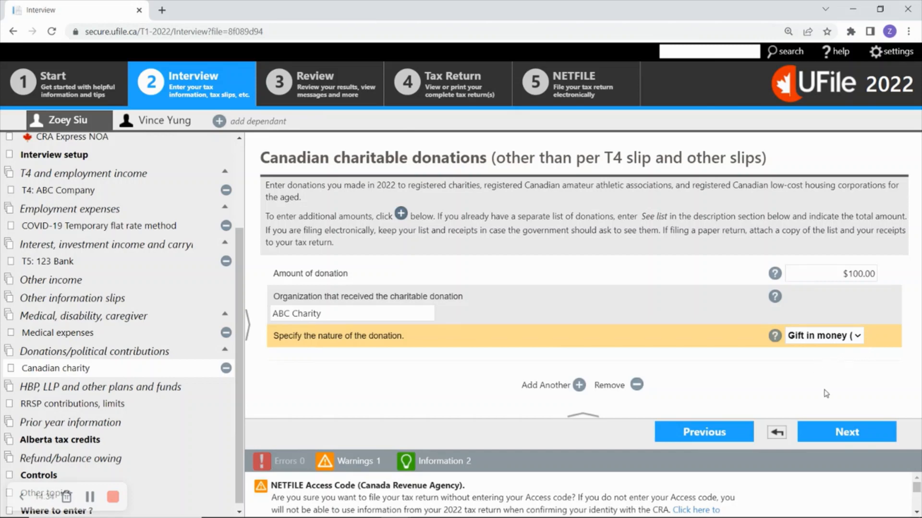
pyautogui.click(857, 432)
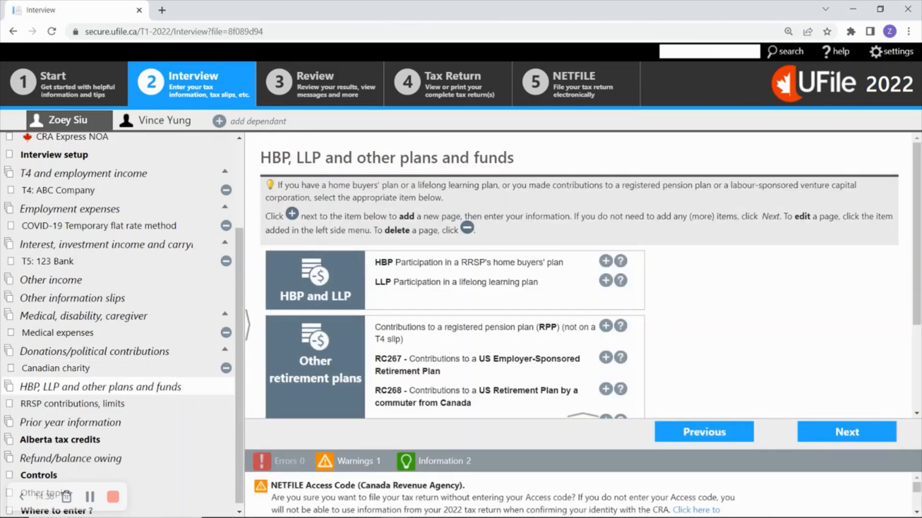
# Step: Open the Medical expenses page, review its regular, out-of-area and specified expense sections, and proceed to the donations page
pyautogui.click(76, 334)
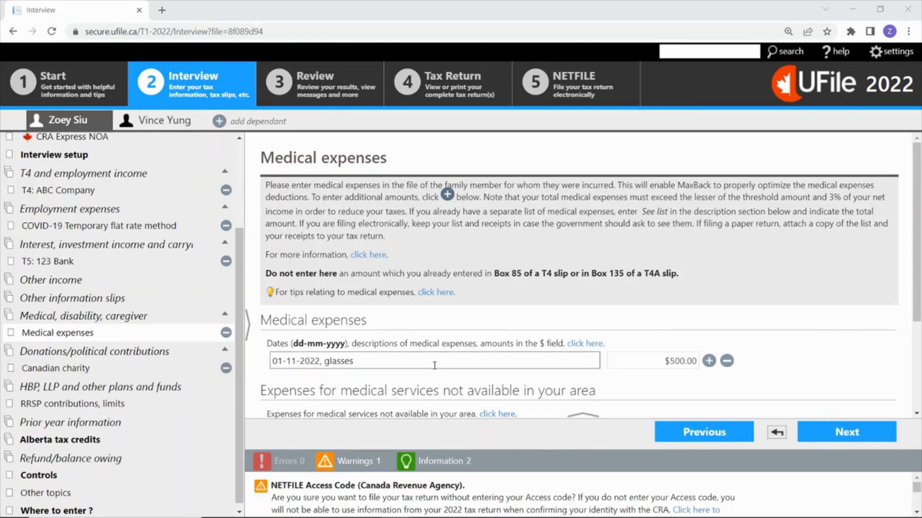
pyautogui.scroll(-2, 576, 312)
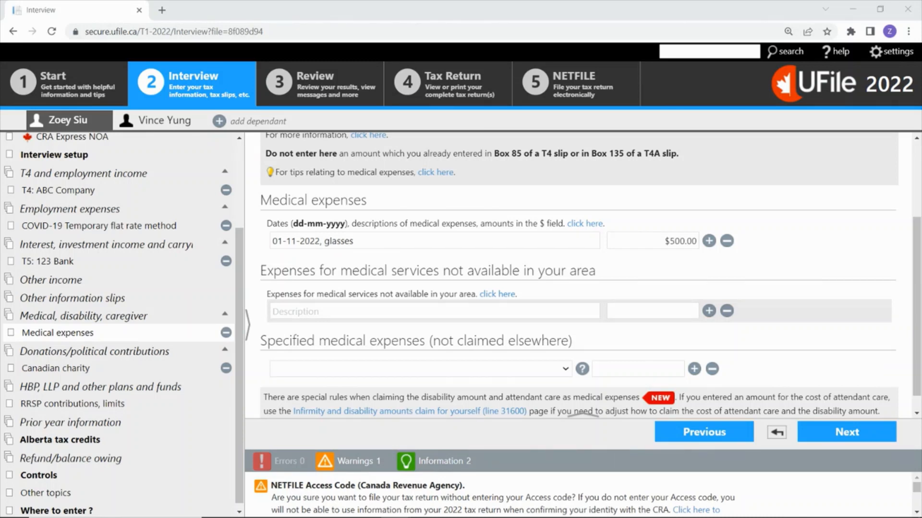
pyautogui.click(864, 433)
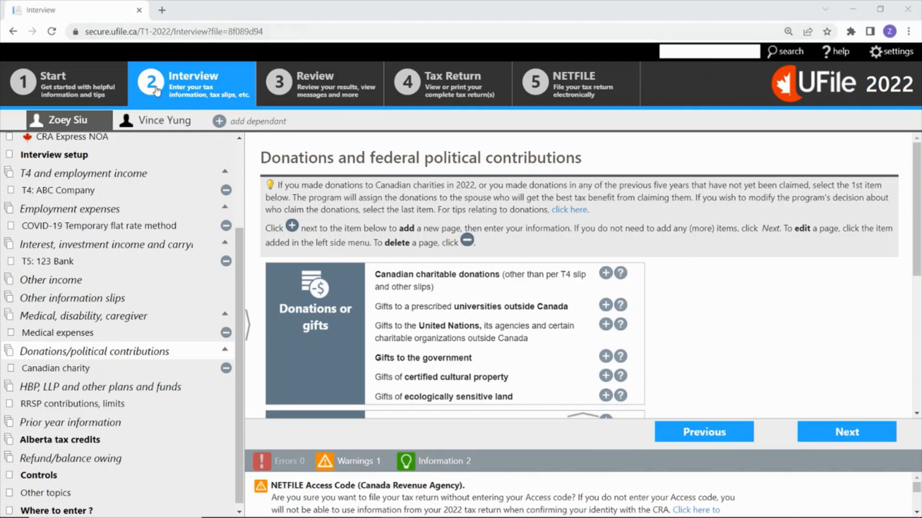
# Step: Switch to the spouse's interview, review the Spouse Identification fields, and open the 123 Company T4 slip
pyautogui.click(171, 126)
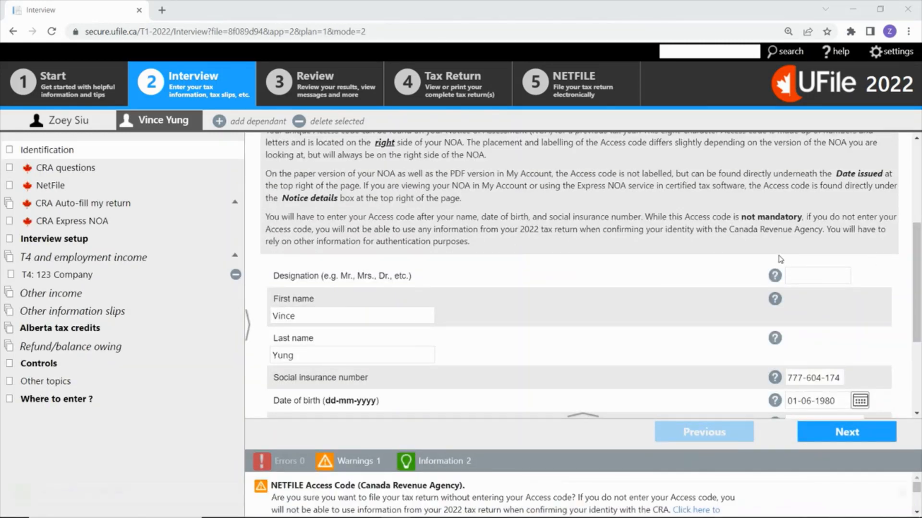
pyautogui.scroll(-1, 775, 259)
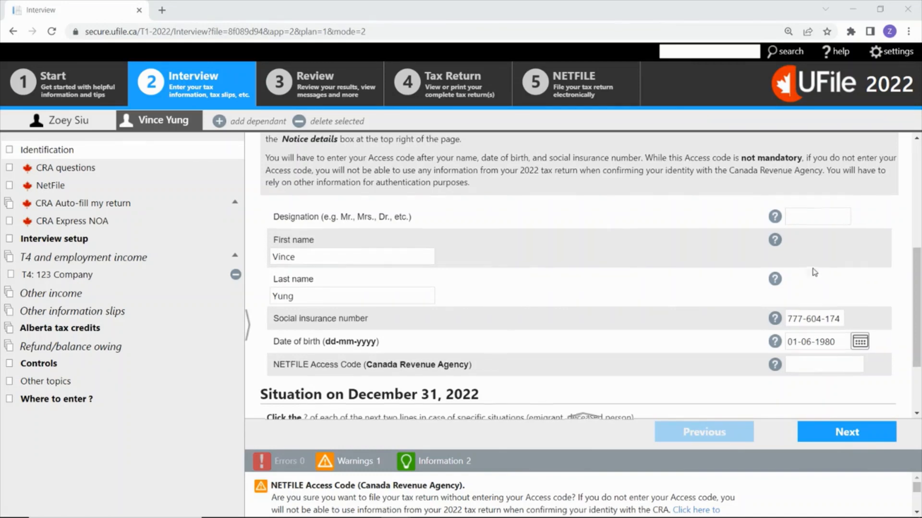
pyautogui.scroll(4, 720, 269)
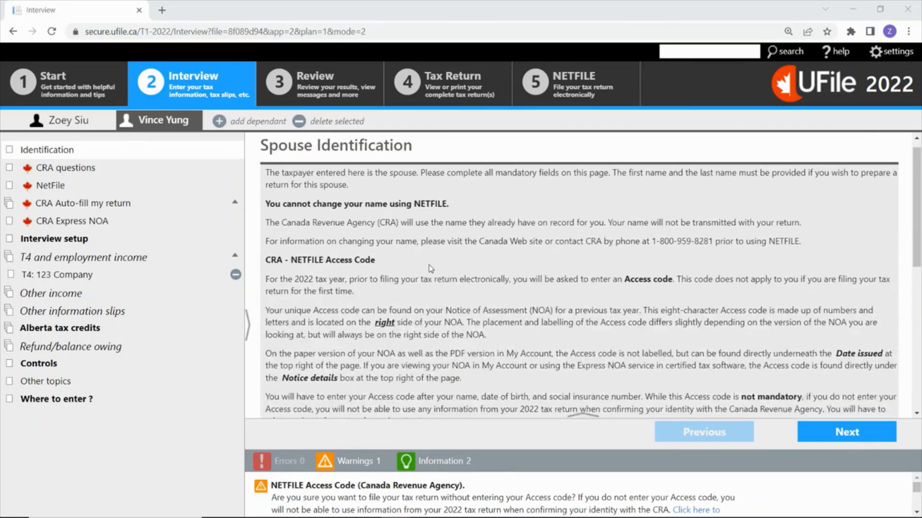
pyautogui.click(92, 275)
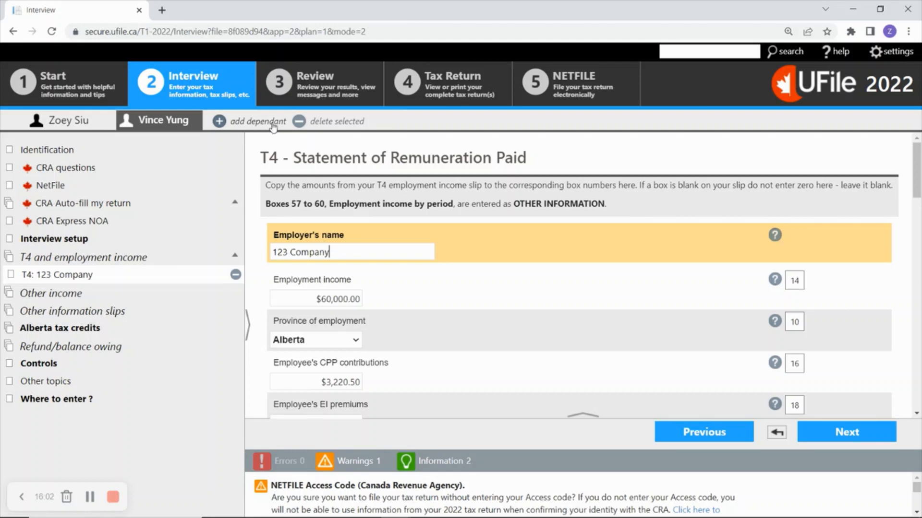
pyautogui.click(113, 496)
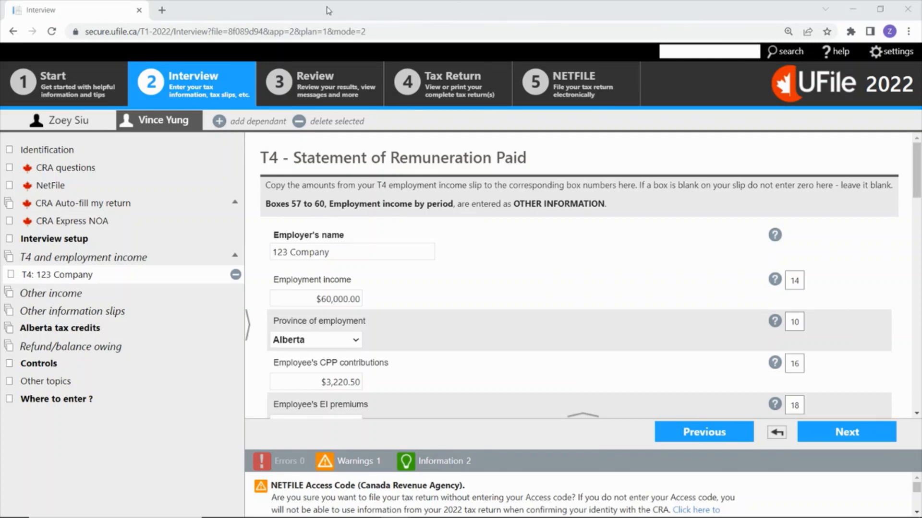
# Step: Calculate the family's returns in Review, examine the Federal summary for both spouses, and return to the refund Summary
pyautogui.click(321, 90)
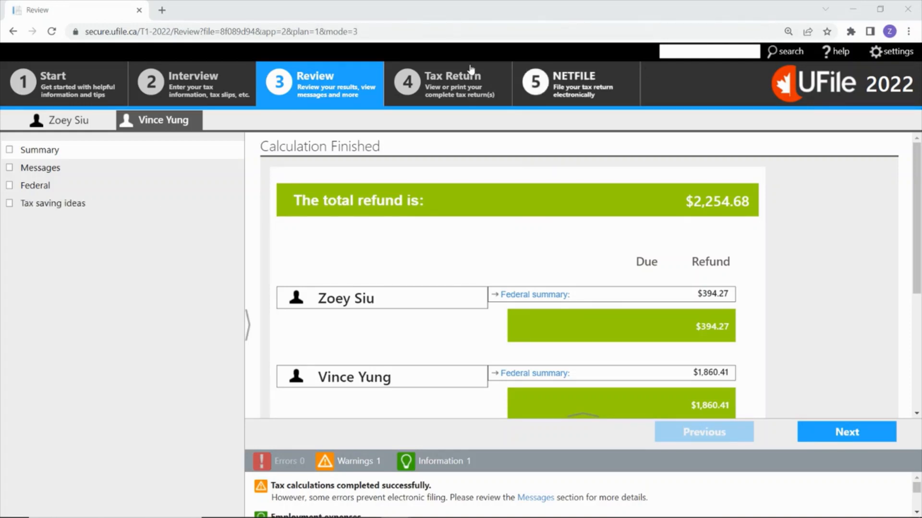
pyautogui.click(38, 190)
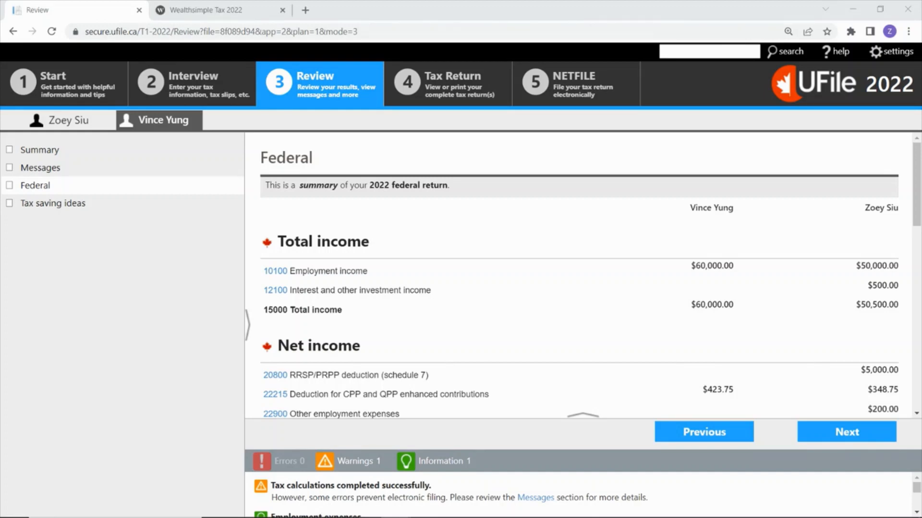
pyautogui.click(57, 152)
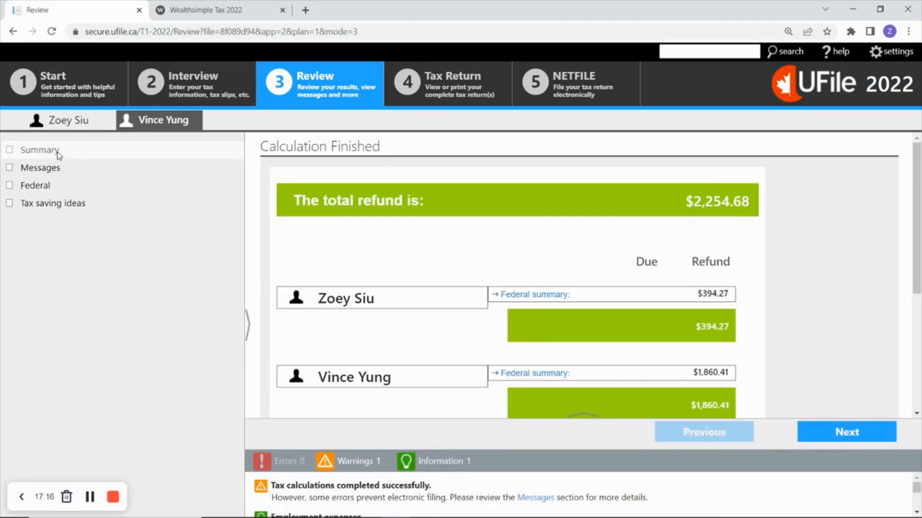
# Step: Compare both spouses' refunds with the summary in Wealthsimple Tax 2022, and proceed to the Tax Return stage in UFile
pyautogui.click(219, 13)
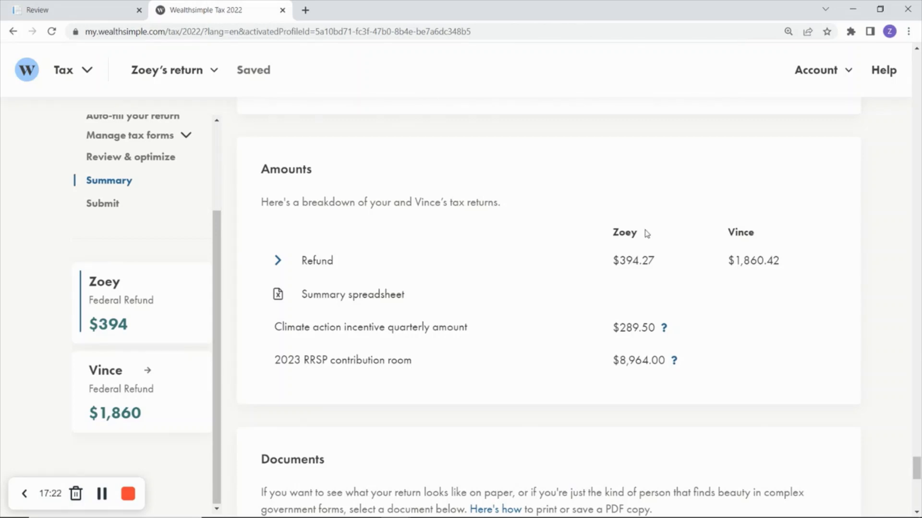
pyautogui.scroll(1, 592, 243)
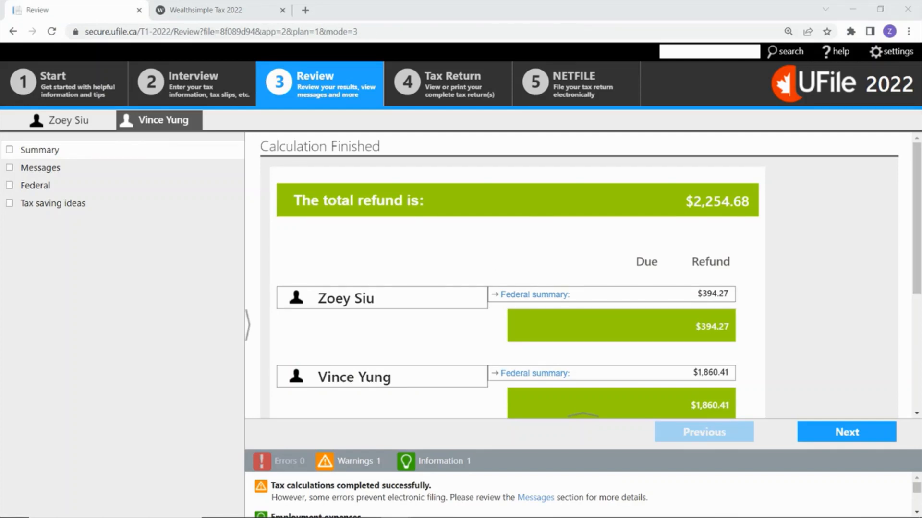
pyautogui.click(466, 84)
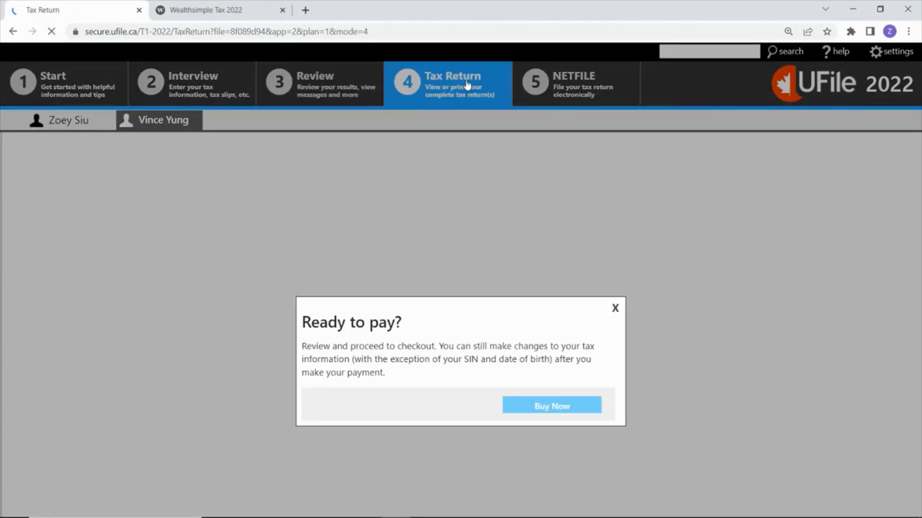